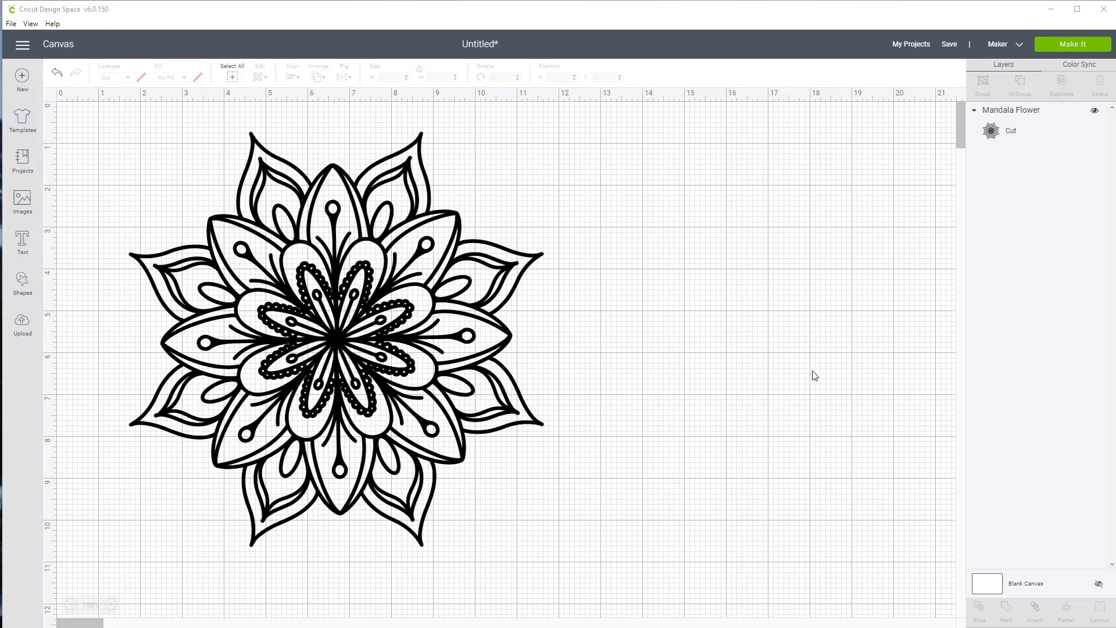
Duplicate the mandala flower and move the copy well clear of the original, to about X 16.29, Y 0 inches
click(338, 342)
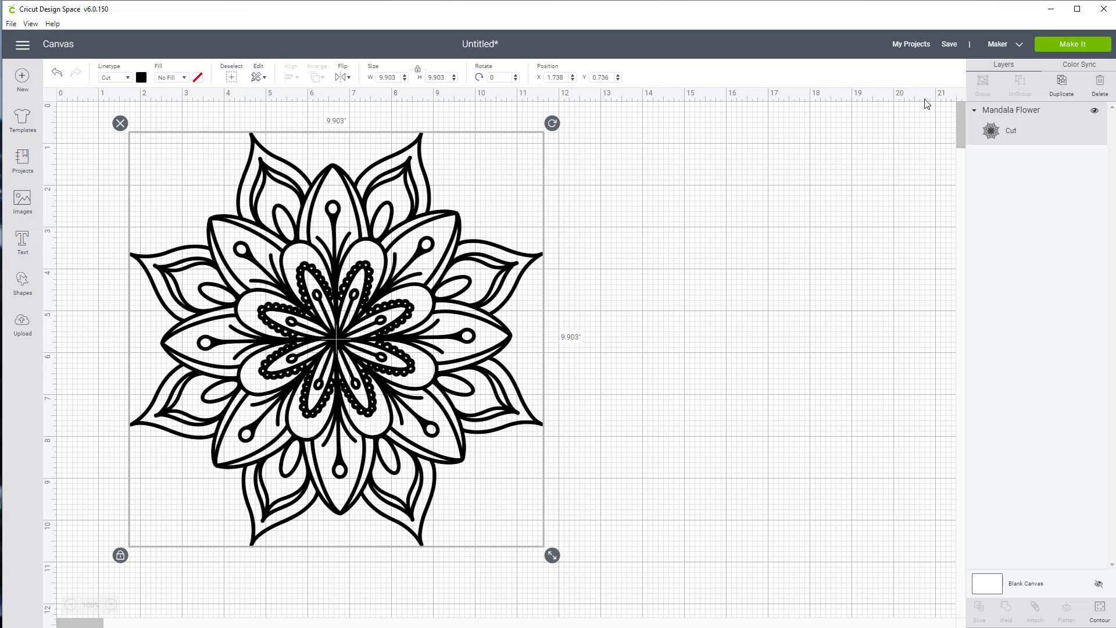
click(1059, 85)
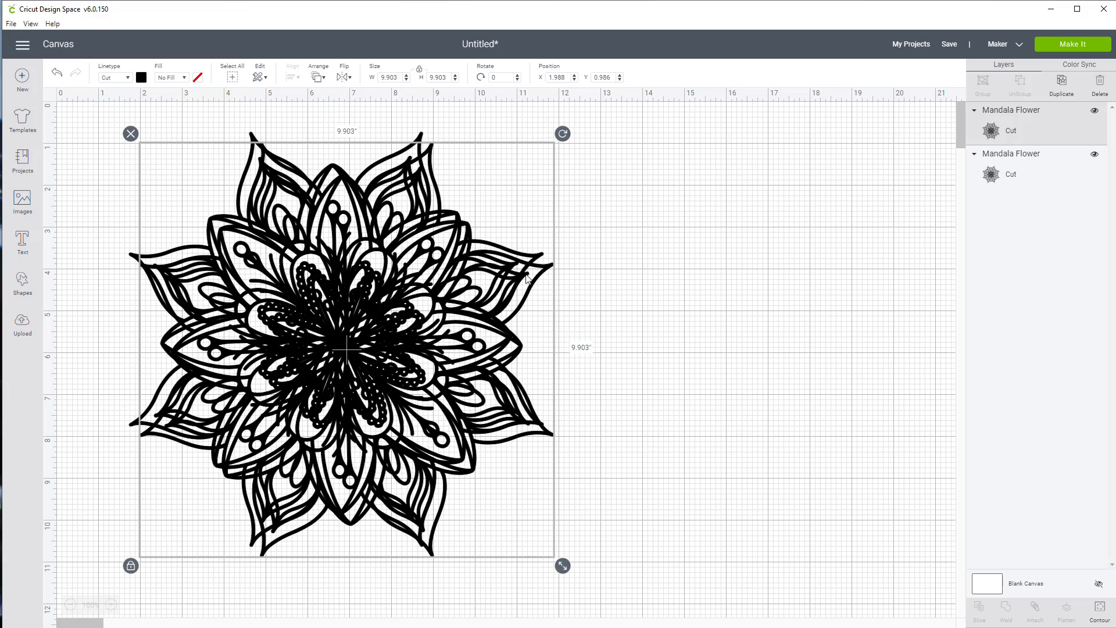
drag(400, 360, 957, 304)
drag(879, 301, 916, 299)
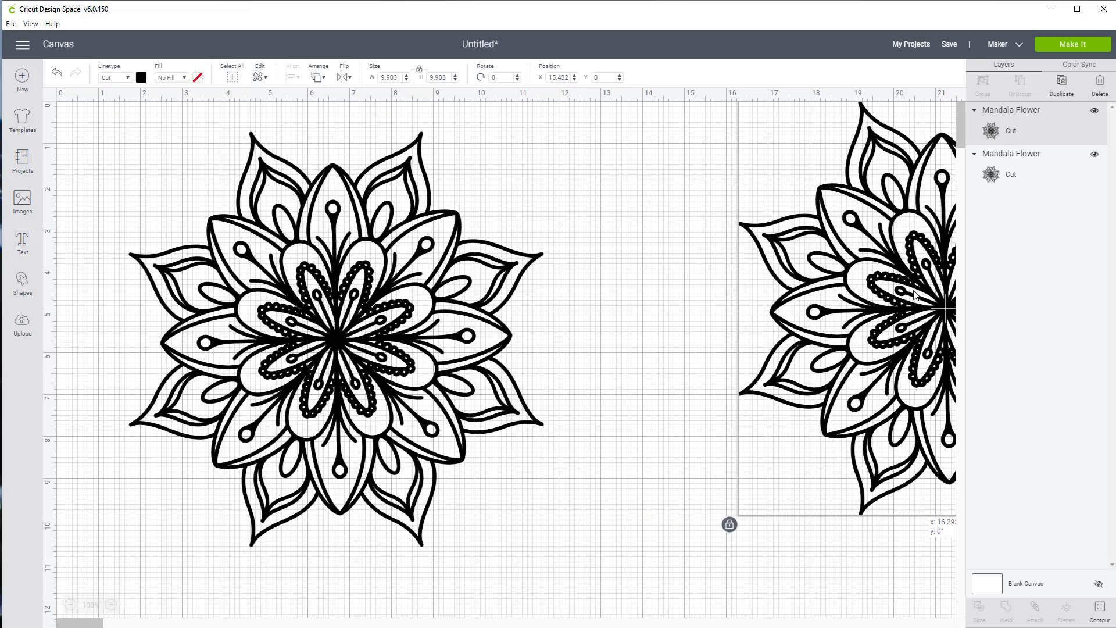
Hide all contours of the original mandala flower with the Contour tool, making it a solid silhouette
click(354, 343)
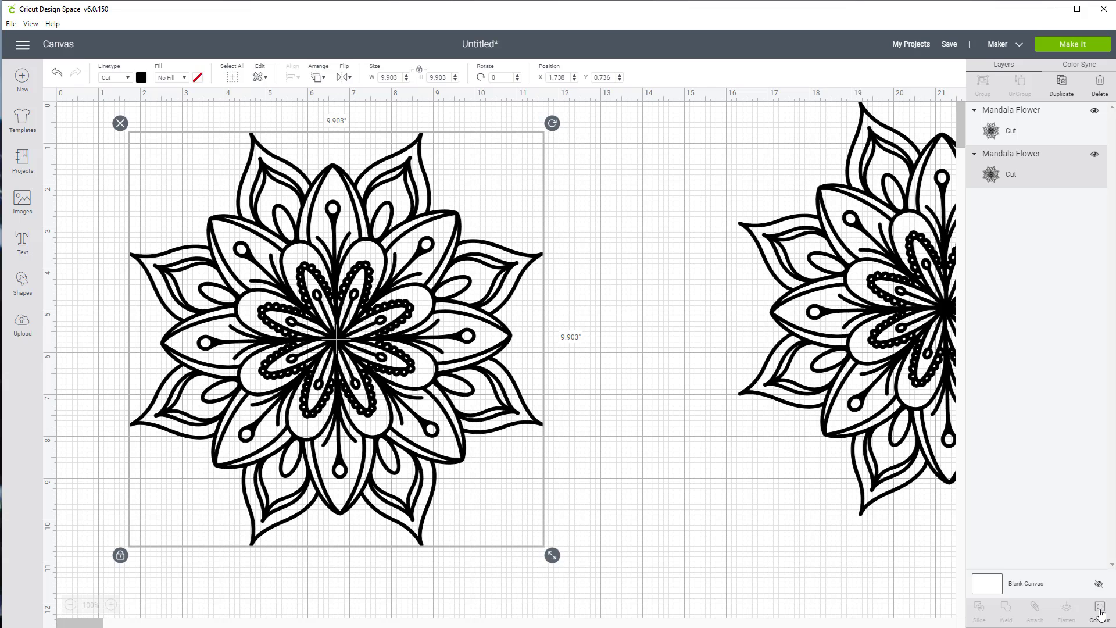
click(1101, 614)
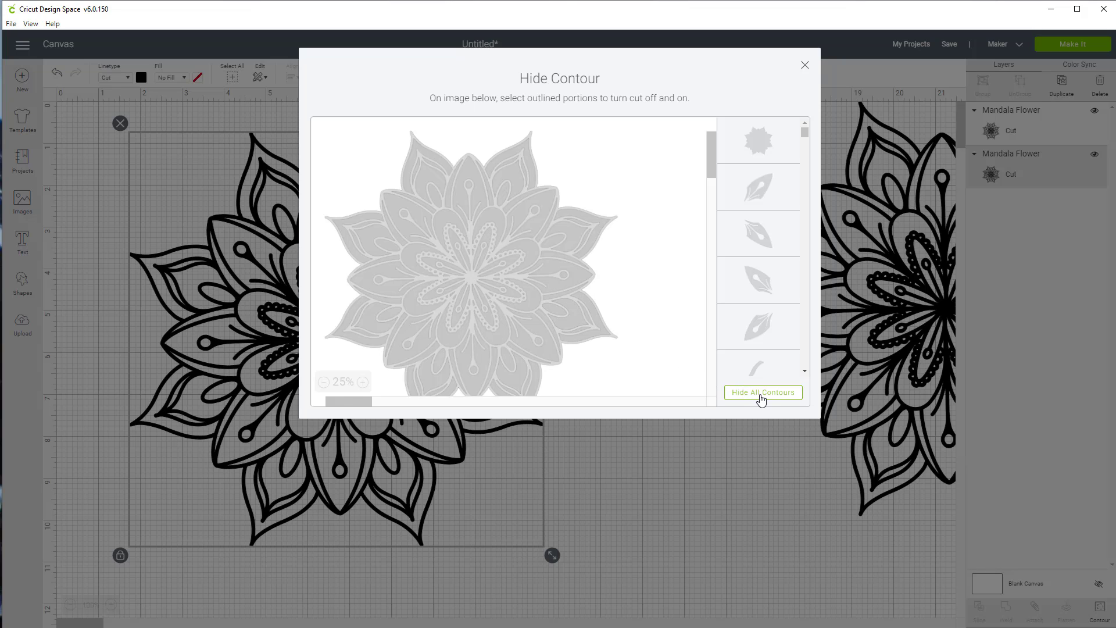
click(761, 394)
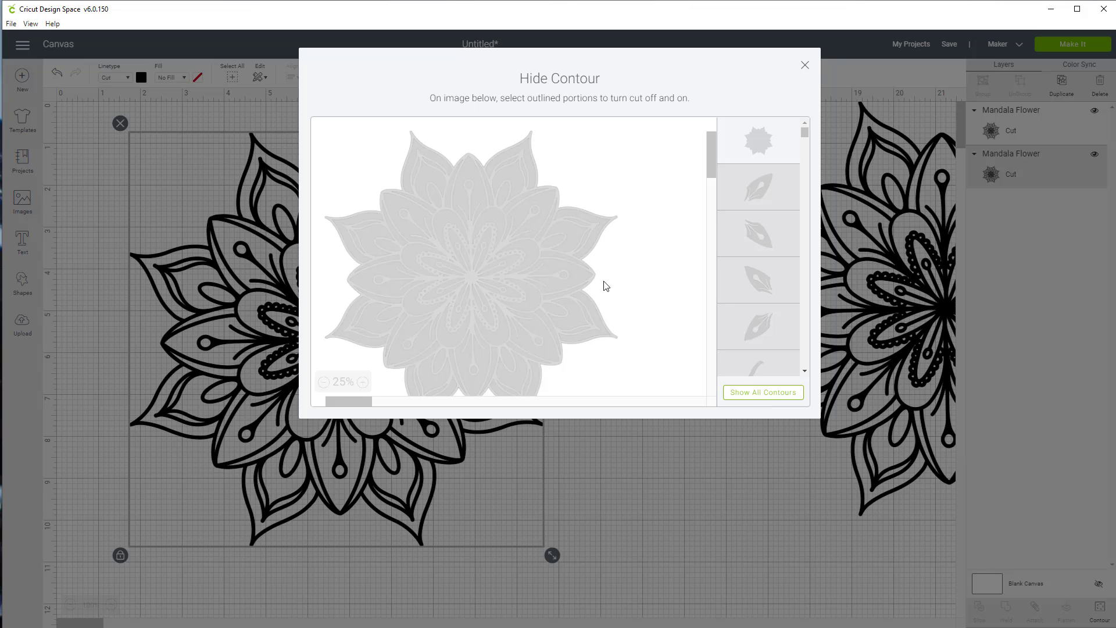
scroll(630, 271, down, 1)
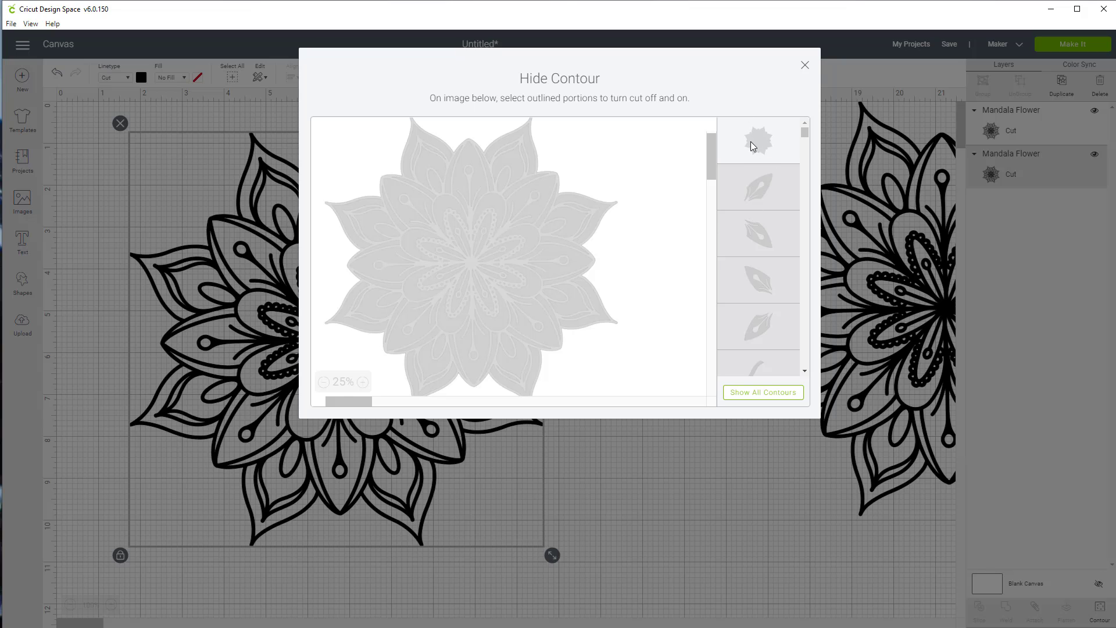
scroll(772, 280, down, 5)
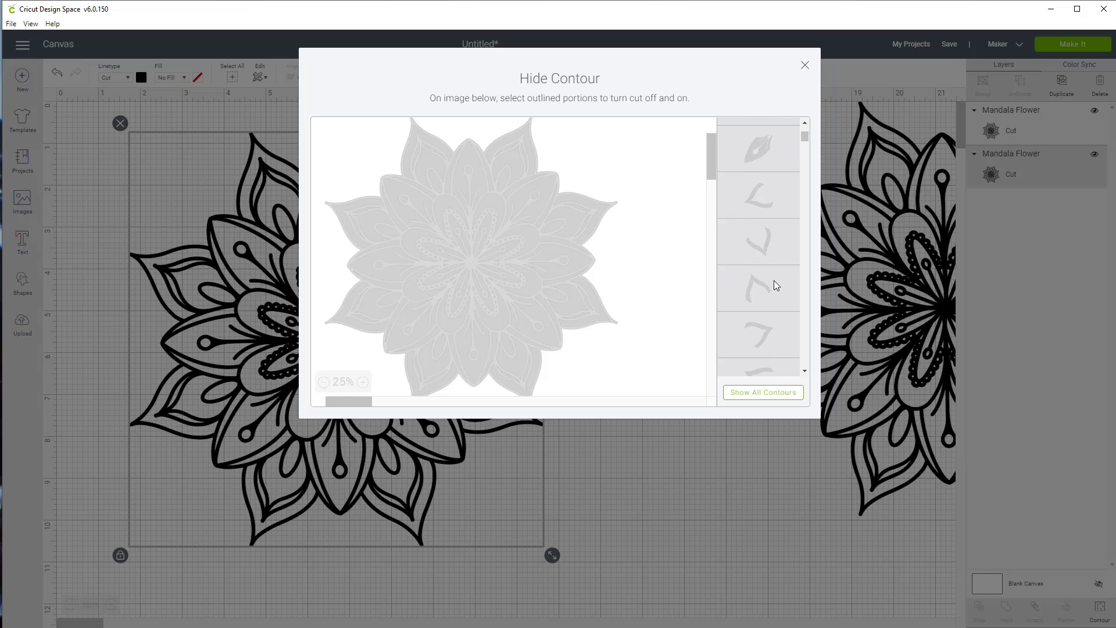
scroll(790, 295, down, 4)
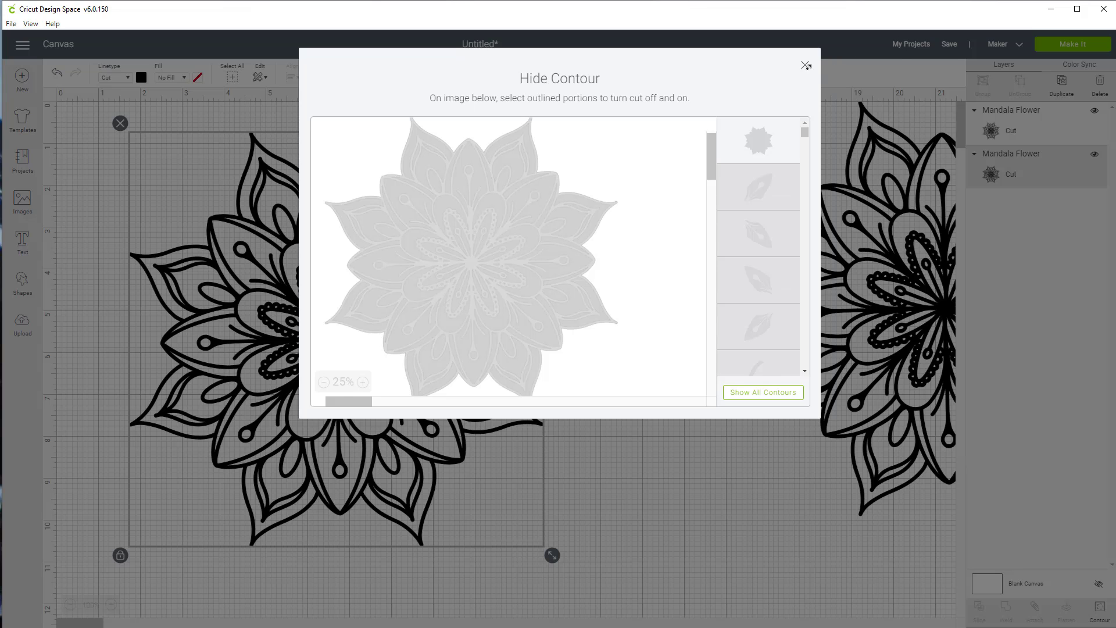
click(805, 64)
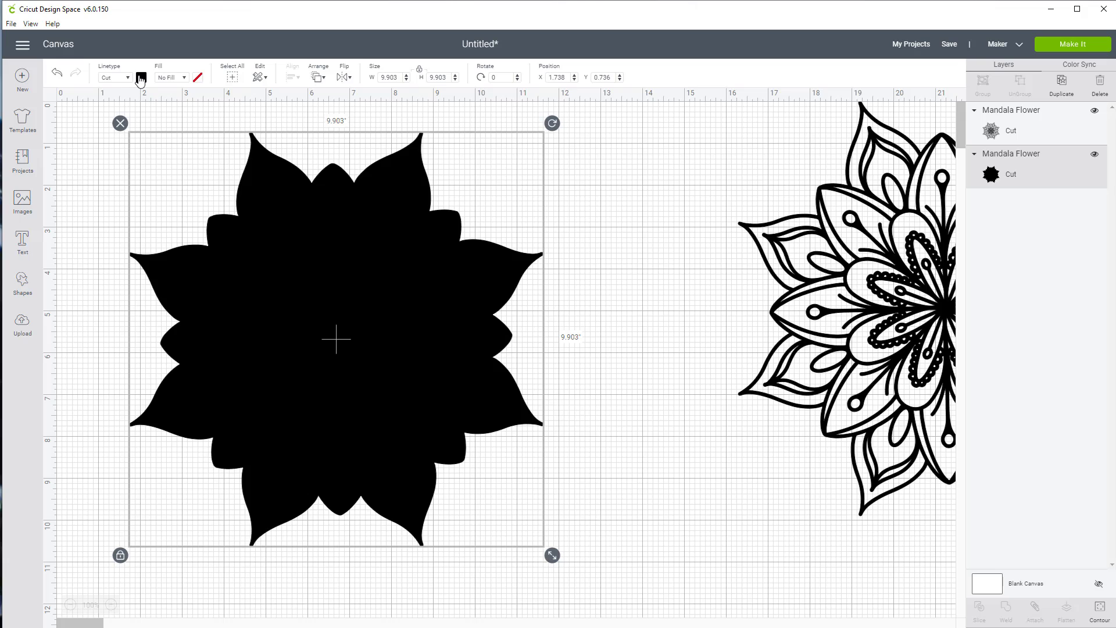
Change the solid mandala silhouette's material color to orange and shift it slightly down on the canvas
click(142, 78)
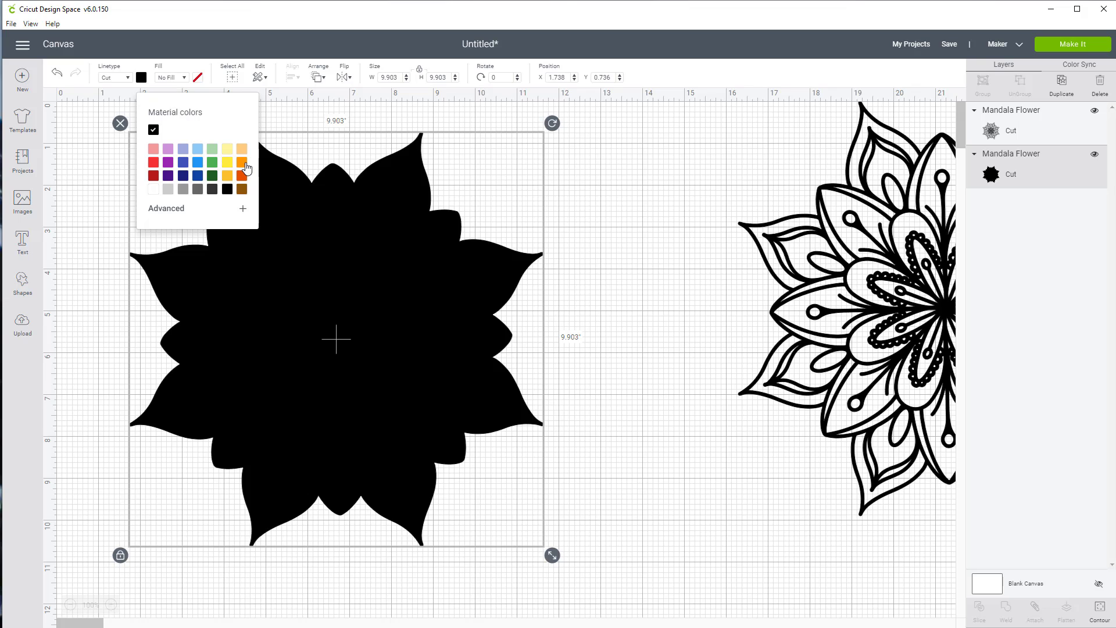
click(246, 168)
click(645, 307)
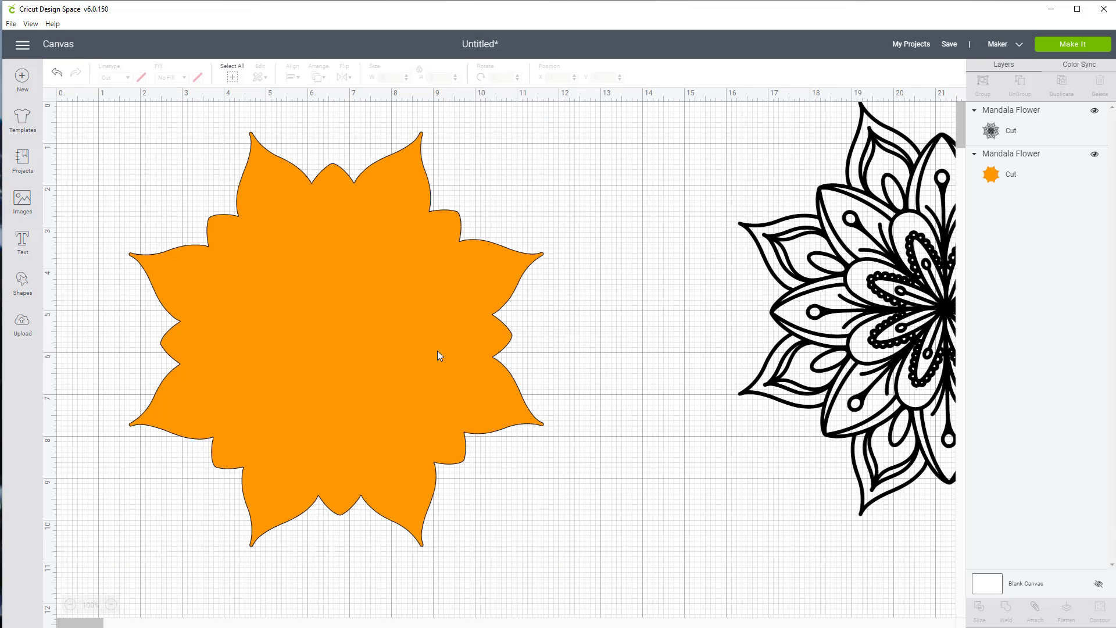
click(430, 358)
mouse_move(403, 356)
mouse_down()
mouse_move(416, 364)
mouse_move(408, 358)
mouse_move(410, 371)
mouse_up()
click(630, 365)
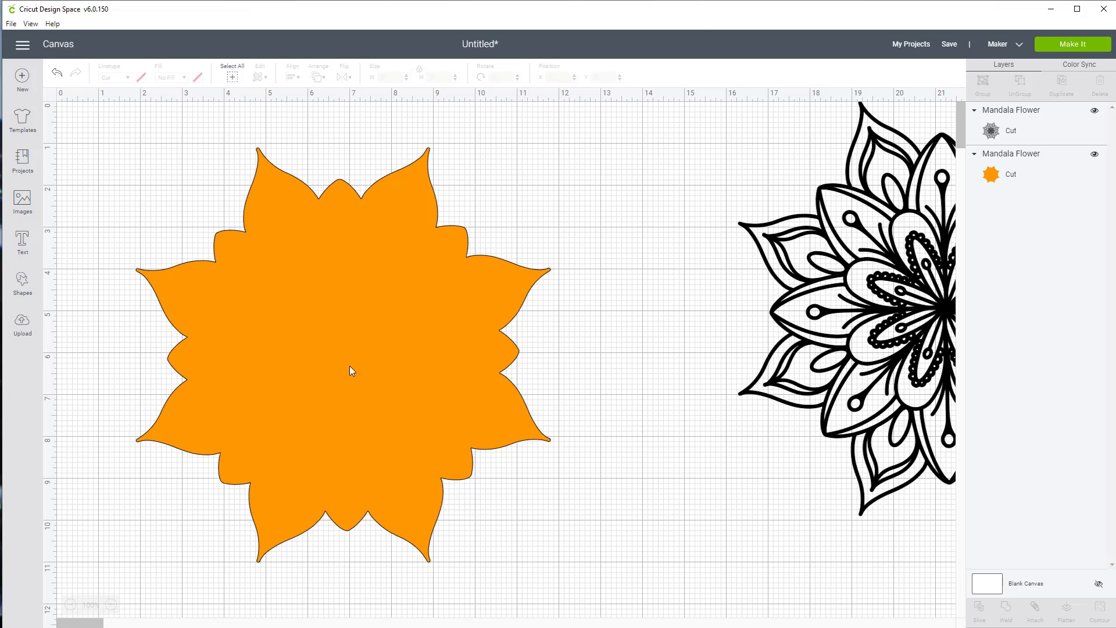
Duplicate the detailed black mandala and place the copy over the orange silhouette
click(901, 295)
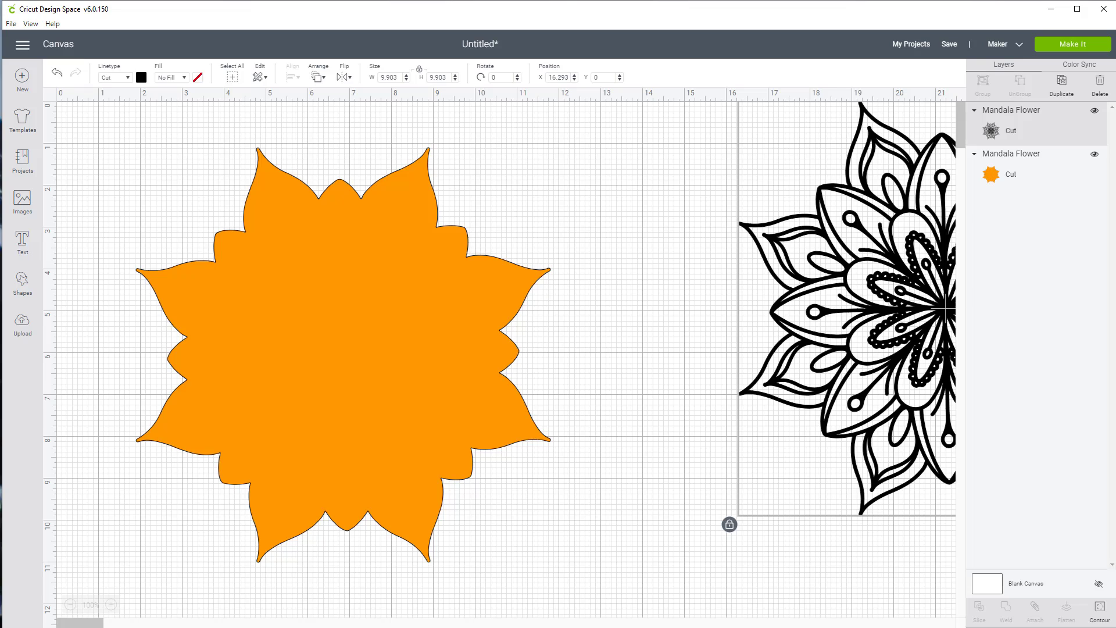
click(1062, 81)
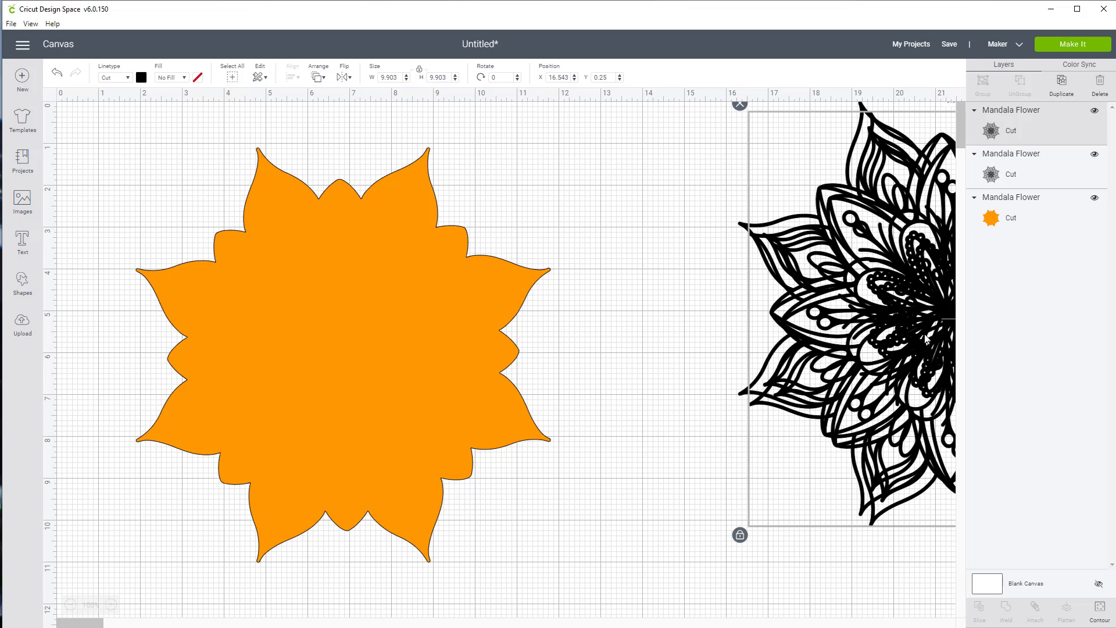
drag(768, 336, 575, 336)
shift+click(485, 336)
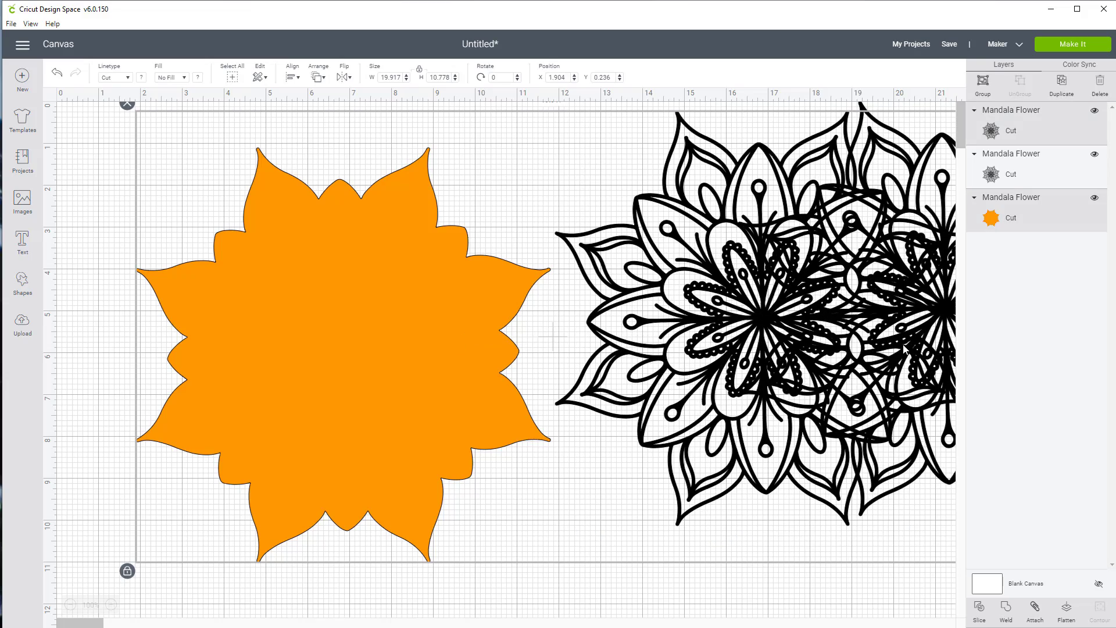
click(638, 580)
click(812, 334)
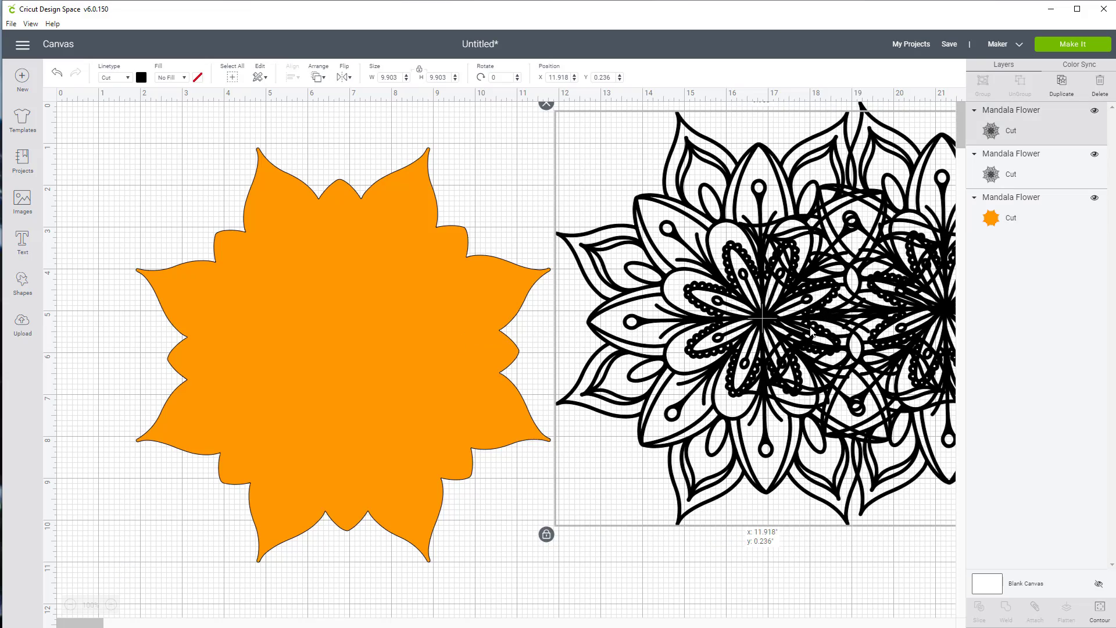
drag(812, 335, 401, 356)
click(644, 232)
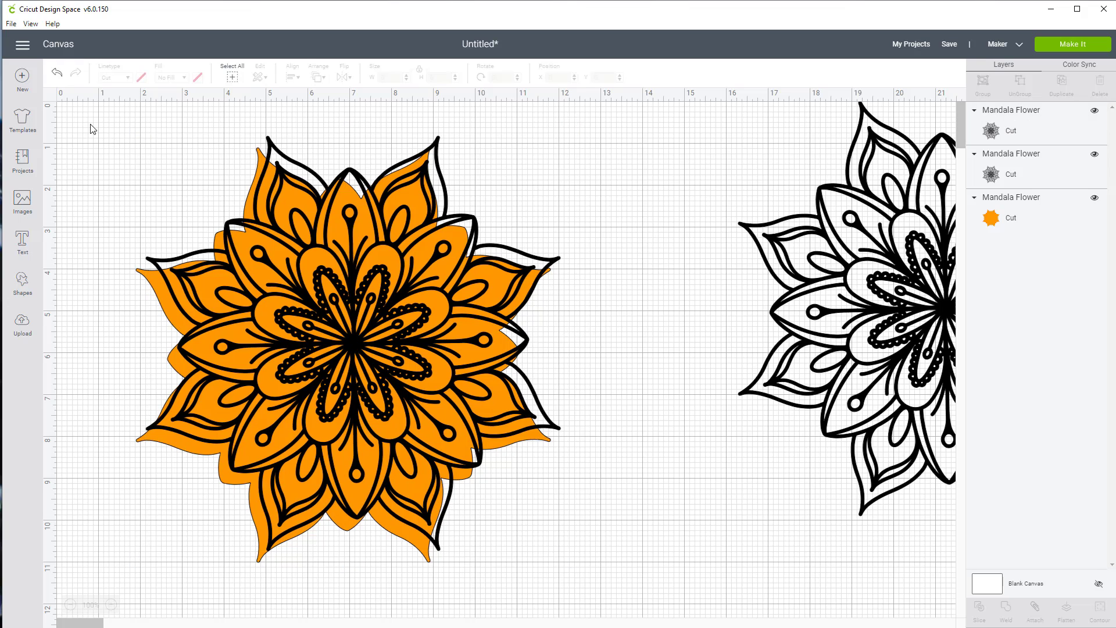
Align the black mandala copy and the orange silhouette by centering them horizontally and vertically
drag(91, 129, 534, 455)
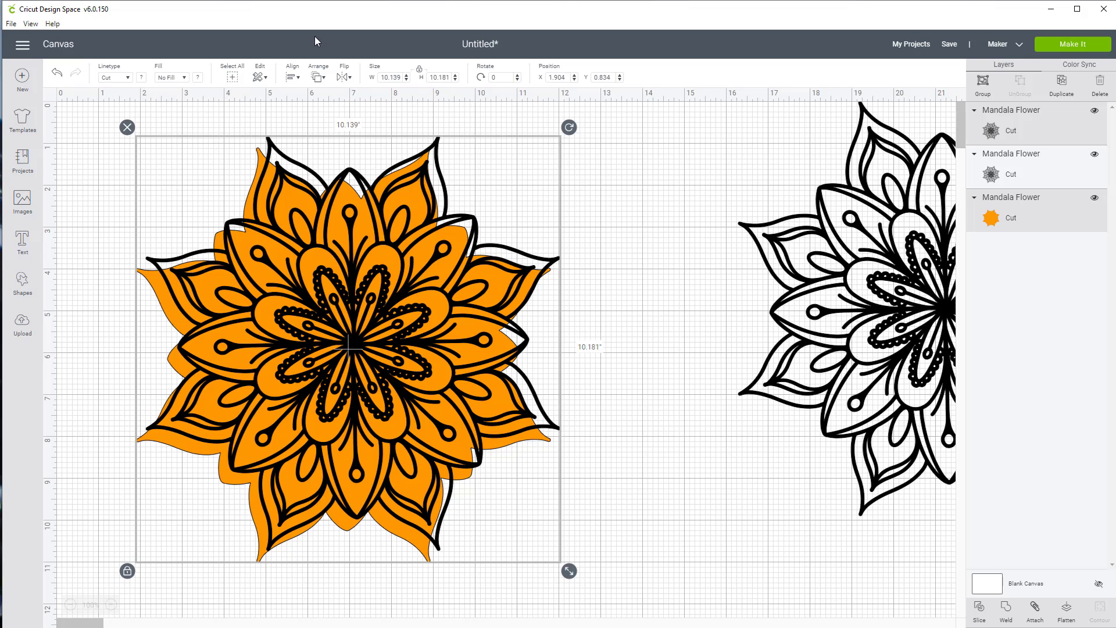
click(291, 76)
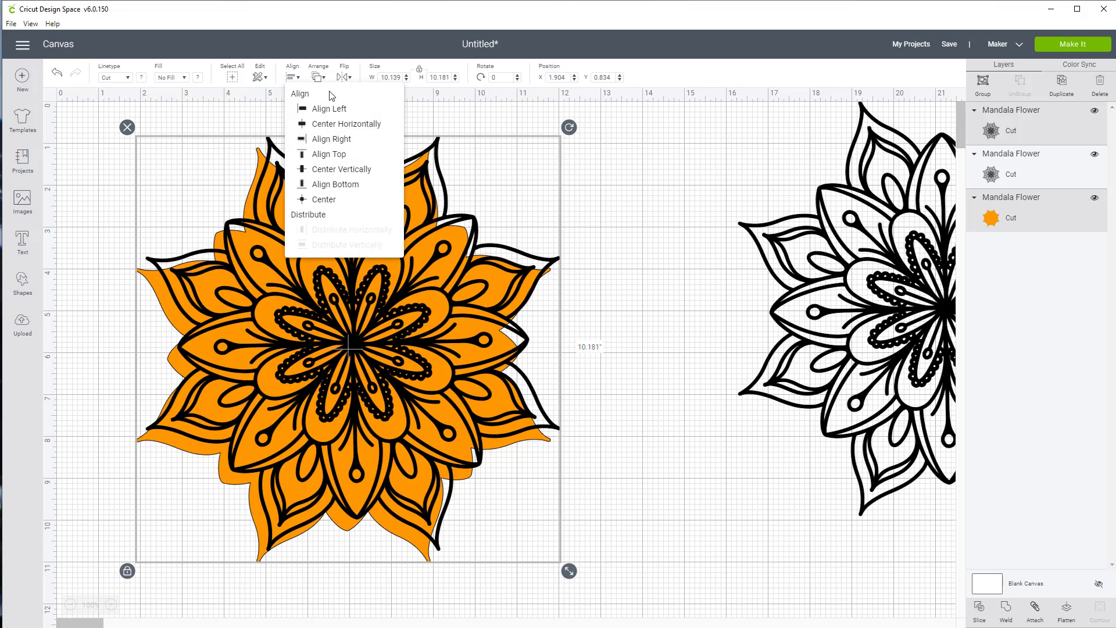
click(351, 126)
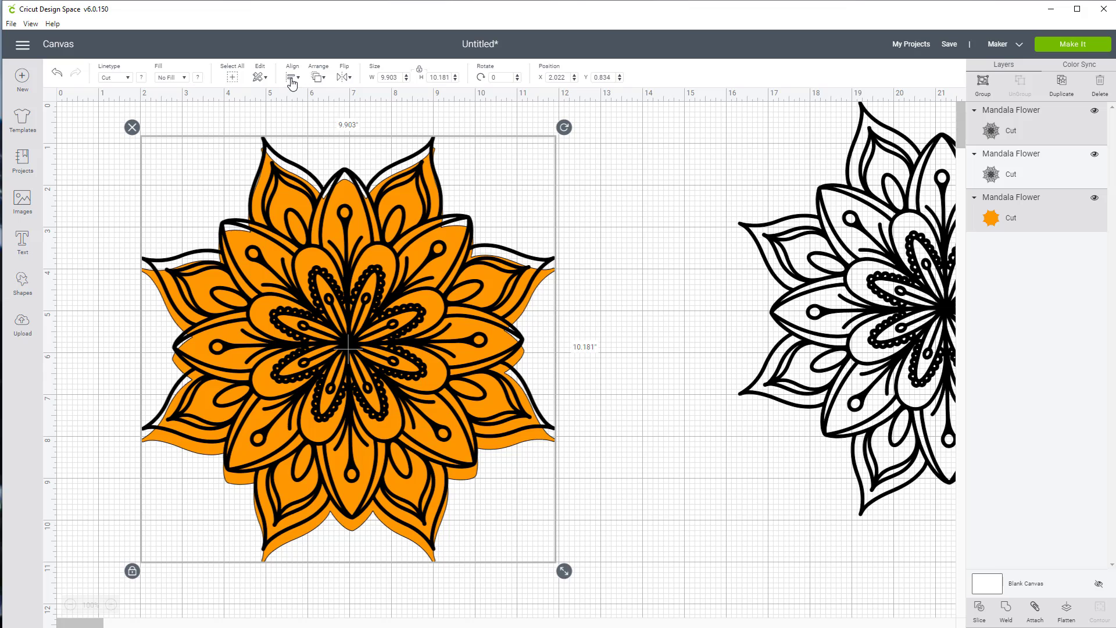
click(291, 79)
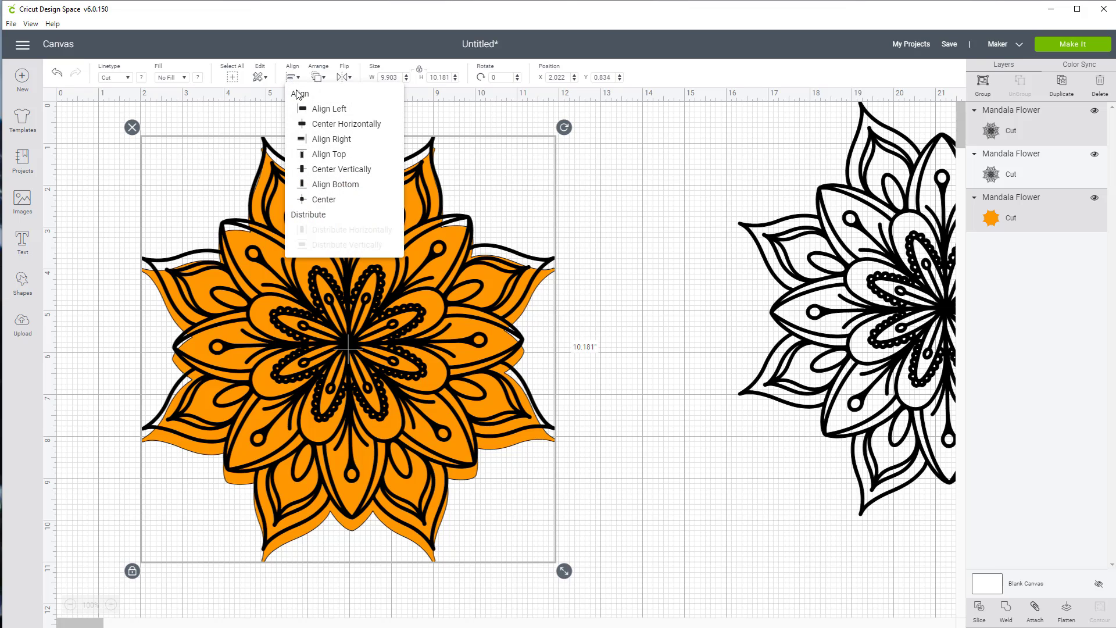
click(352, 169)
click(653, 274)
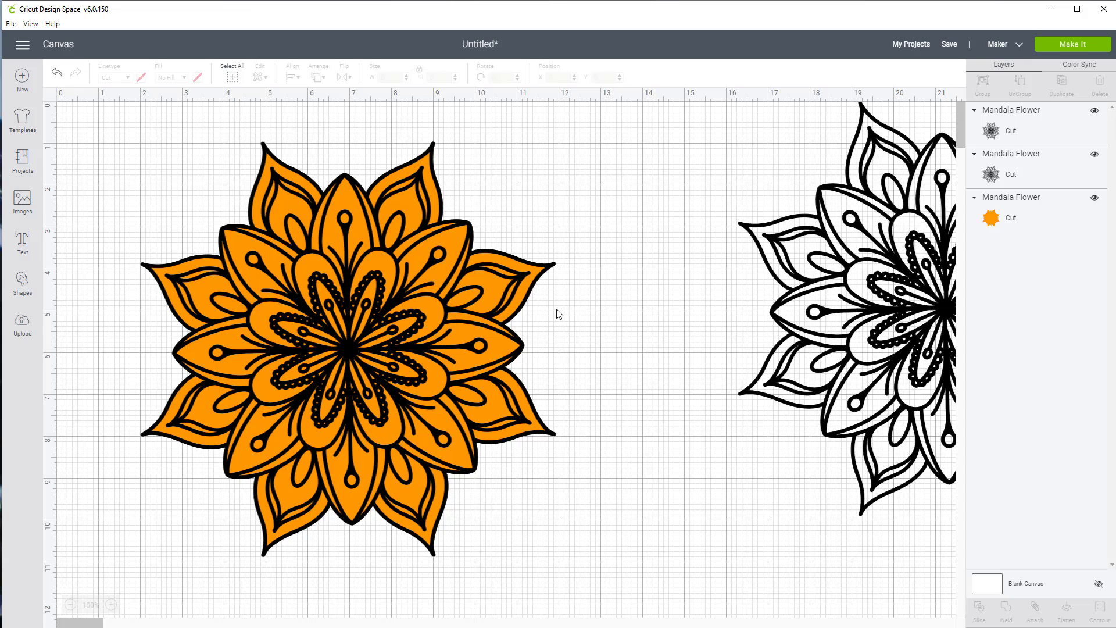
Hide the four large diagonal petal contours of the black mandala lying over the orange silhouette
click(372, 347)
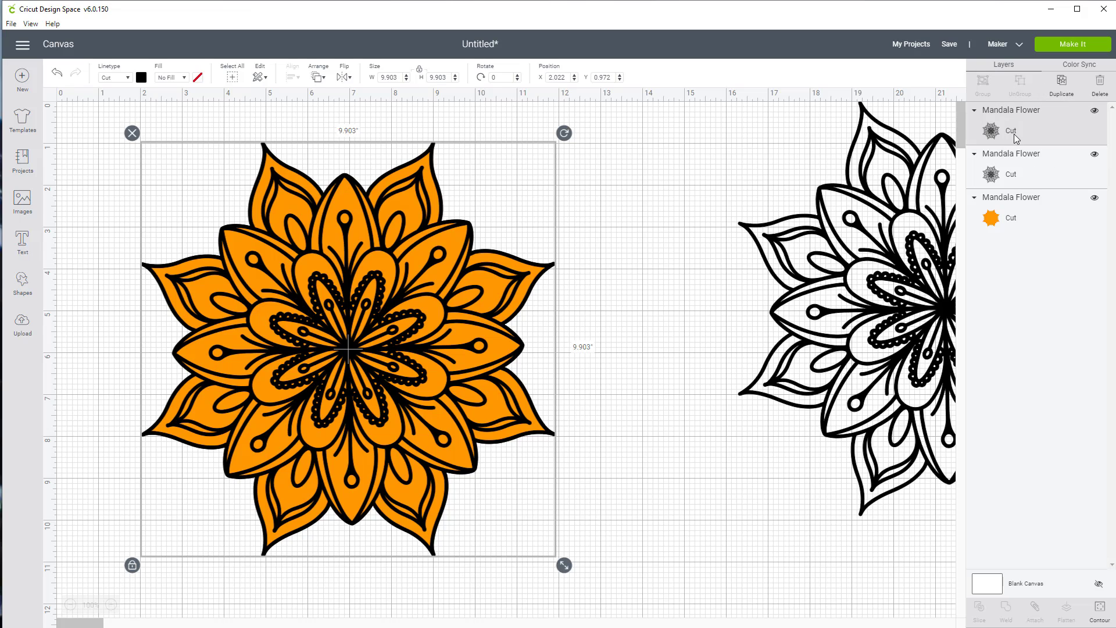
click(1100, 608)
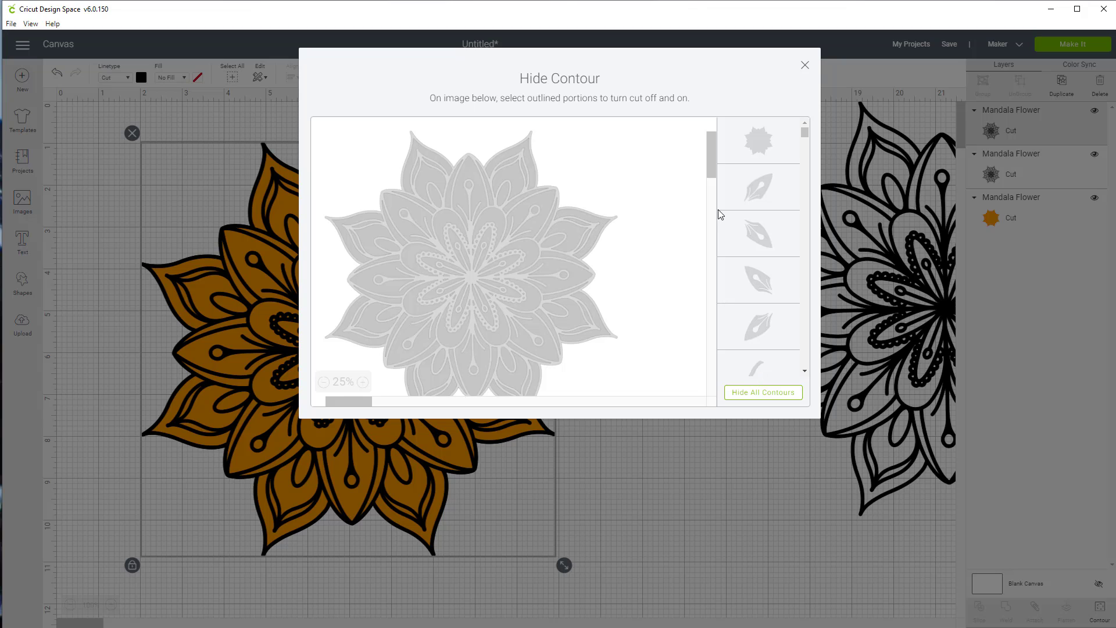
click(762, 188)
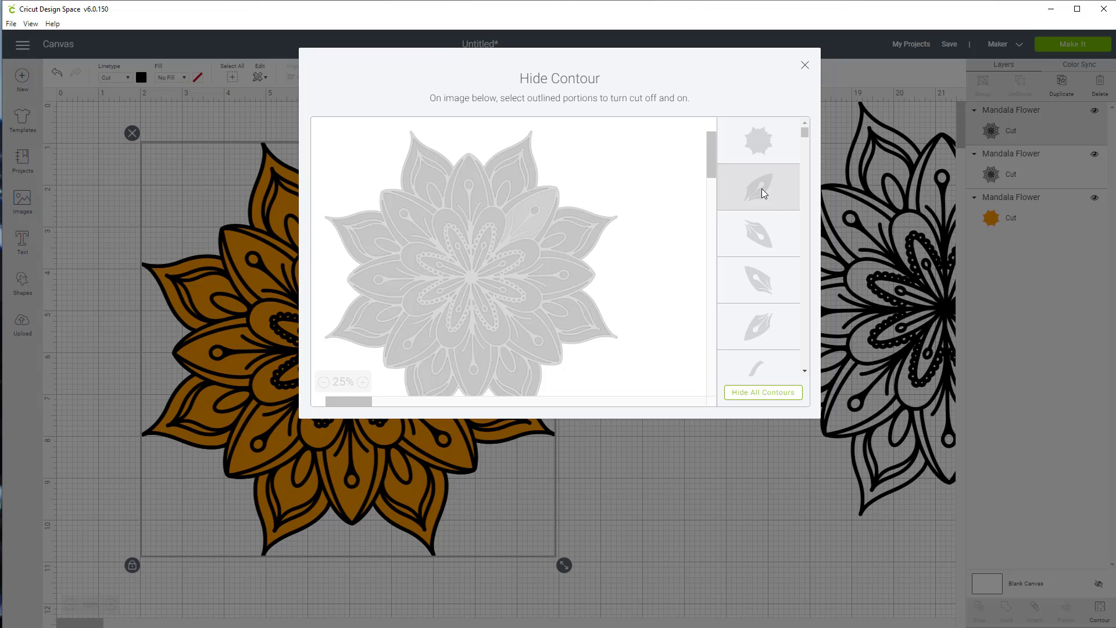
click(765, 233)
click(762, 279)
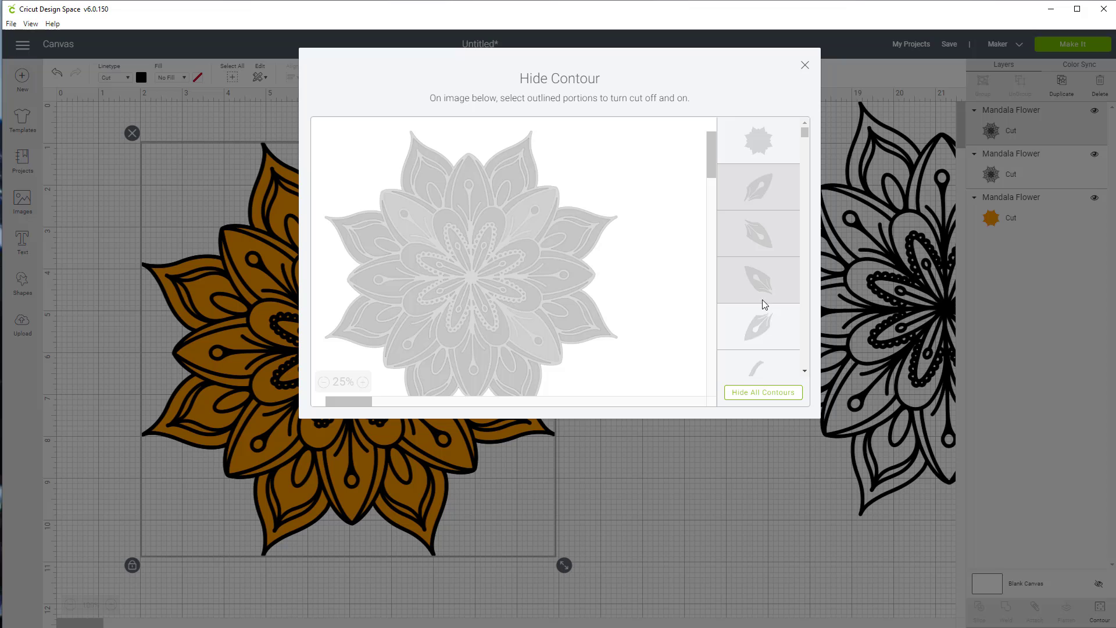
click(758, 329)
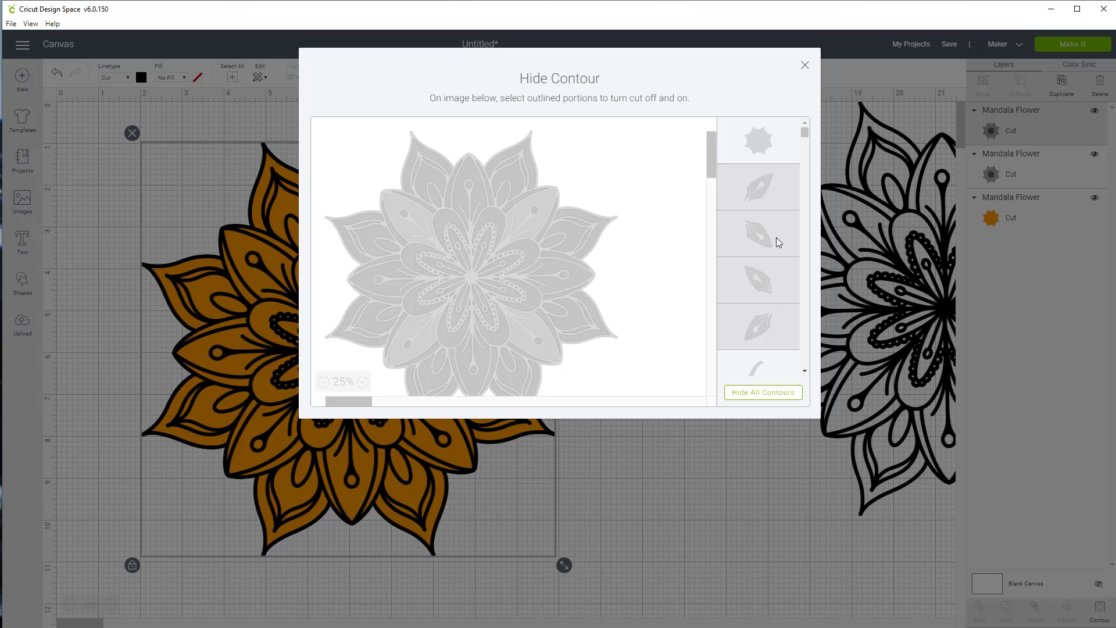
Hide the flame-shaped leaf contours inside the outer petals of the same black mandala
scroll(774, 239, down, 10)
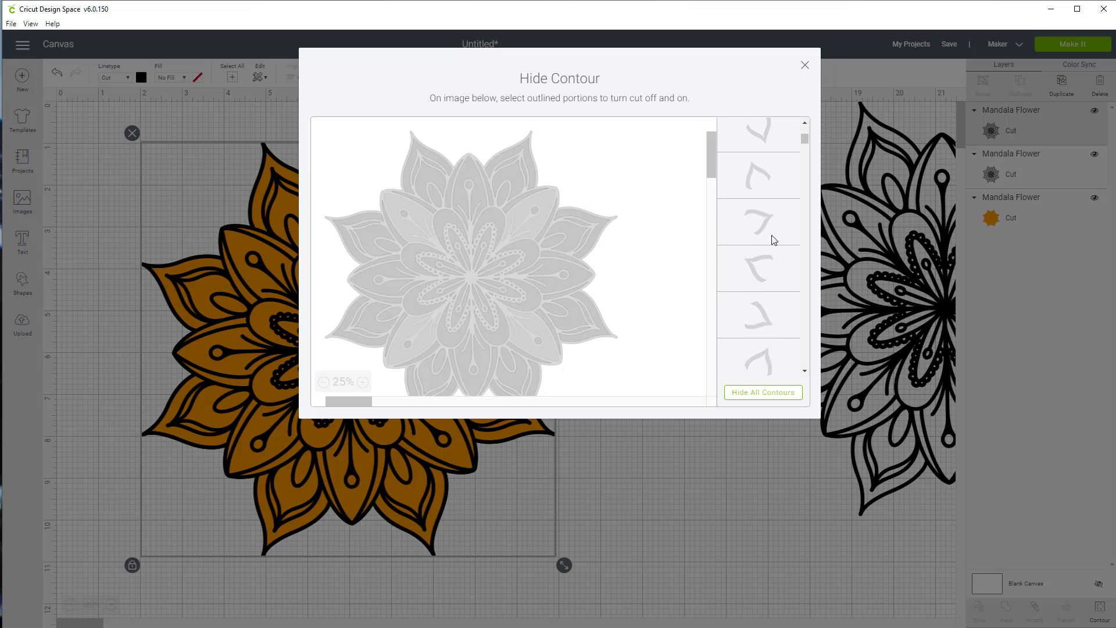
scroll(774, 240, down, 10)
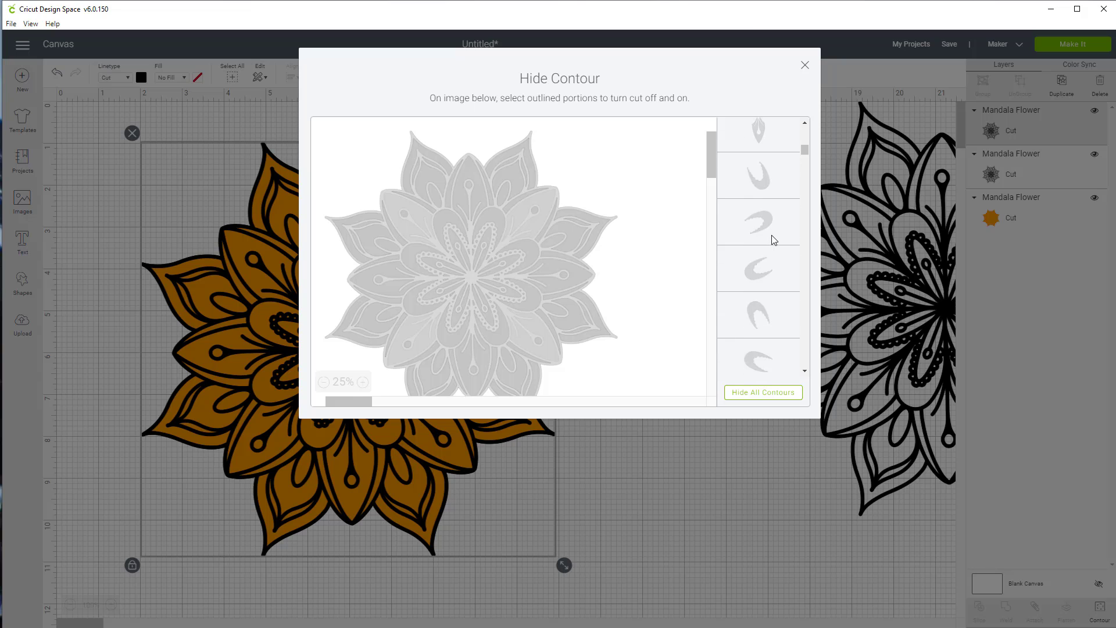
scroll(774, 240, down, 10)
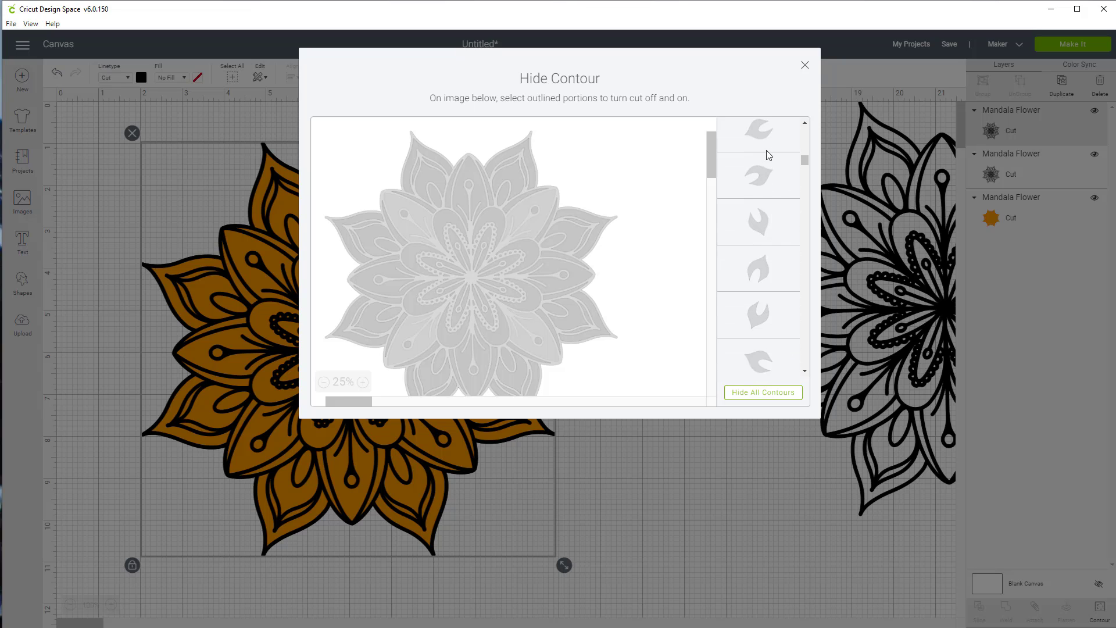
click(761, 180)
click(762, 236)
click(755, 273)
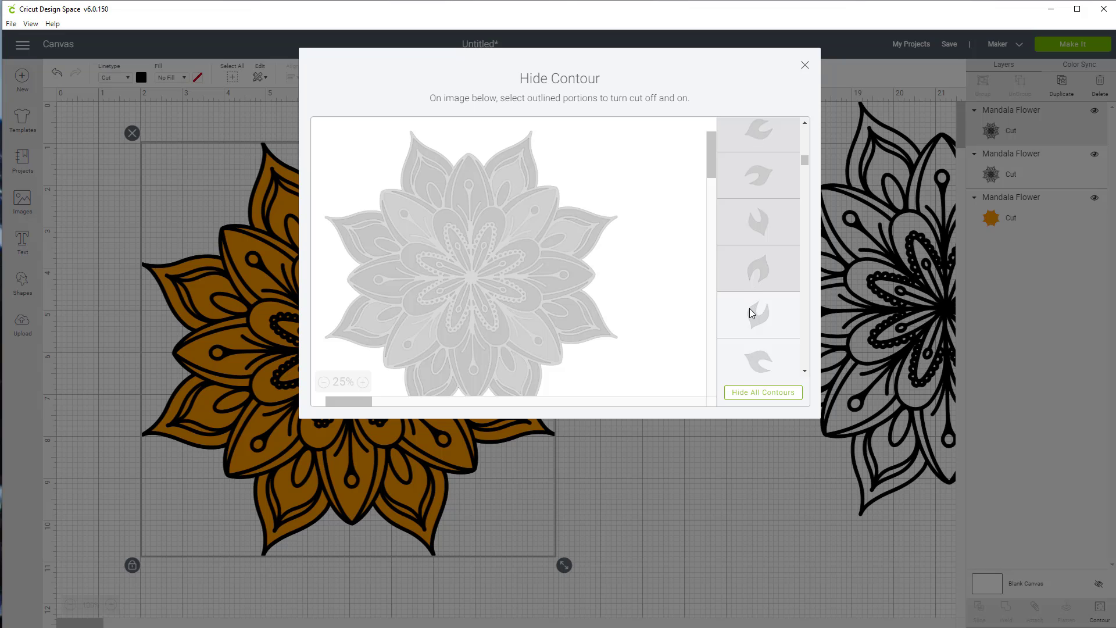
click(751, 313)
click(752, 348)
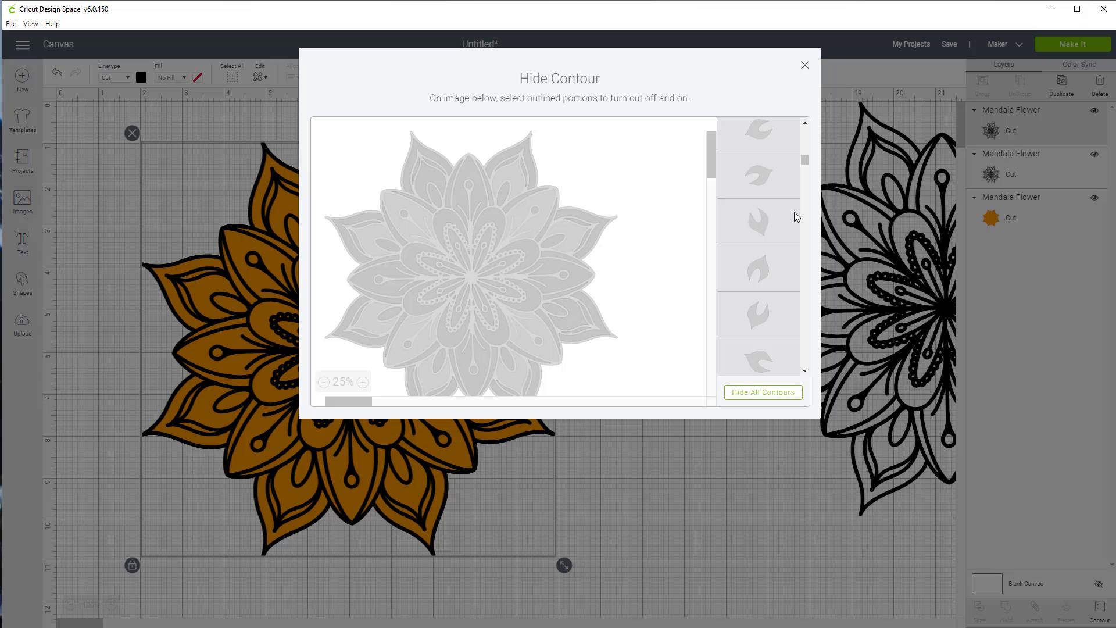
scroll(794, 211, down, 3)
click(767, 294)
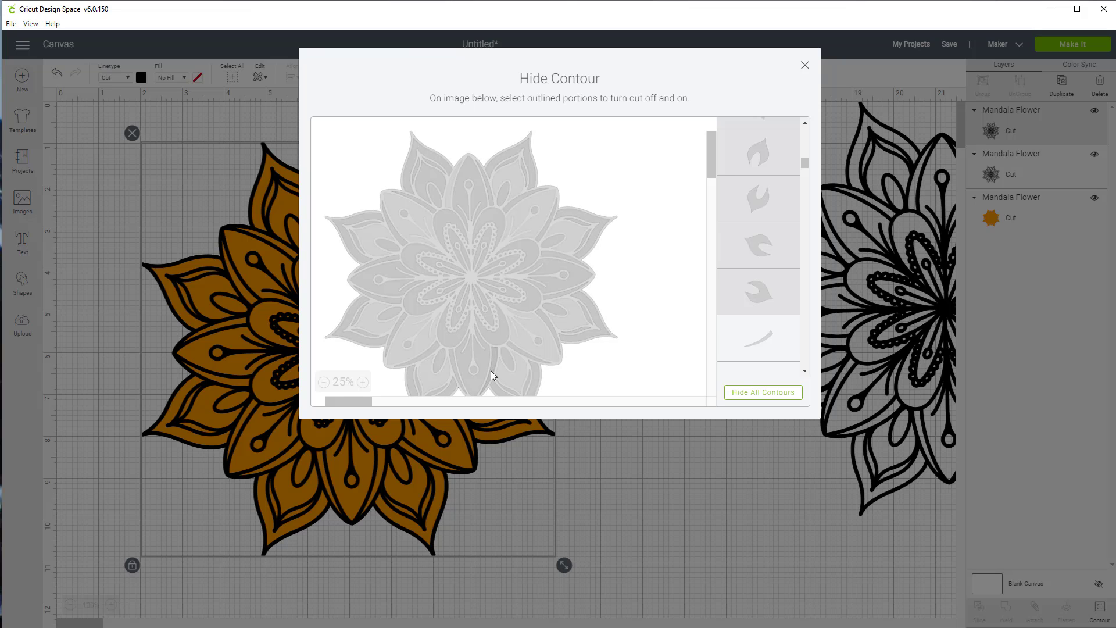
scroll(793, 251, down, 5)
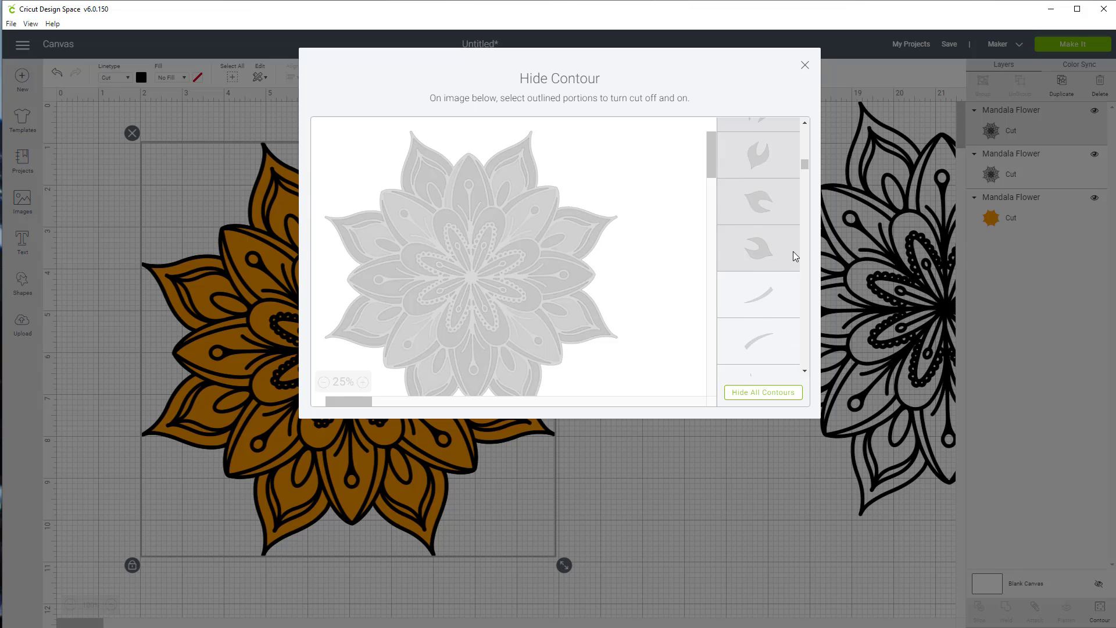
Look through the slender, oval and round contours of the black mandala in the contour list
scroll(785, 256, down, 3)
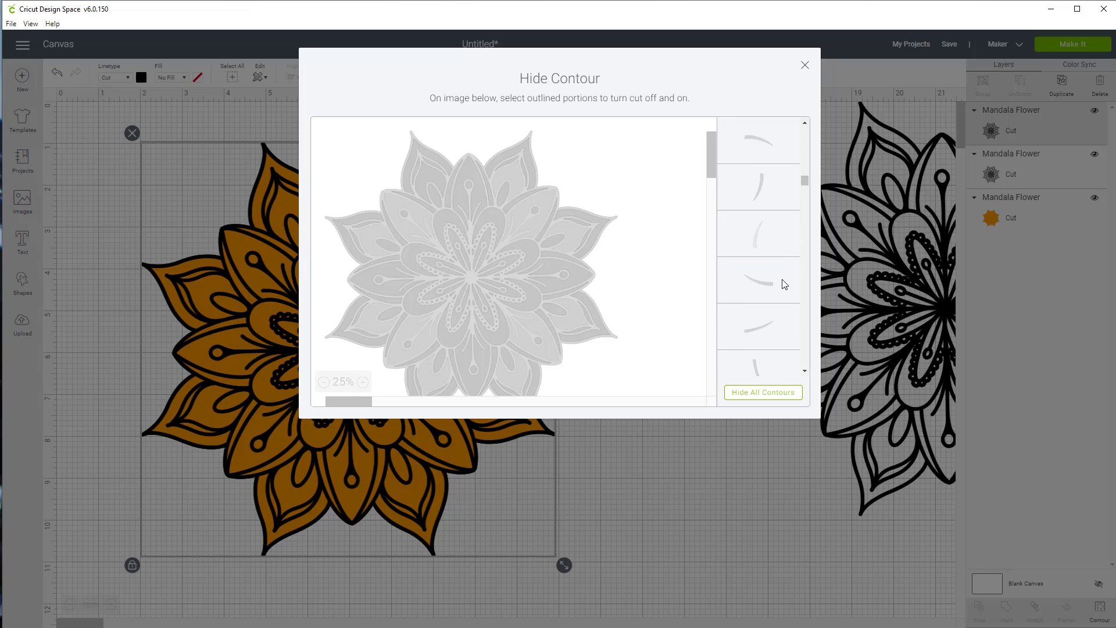
scroll(781, 291, down, 4)
scroll(782, 292, down, 5)
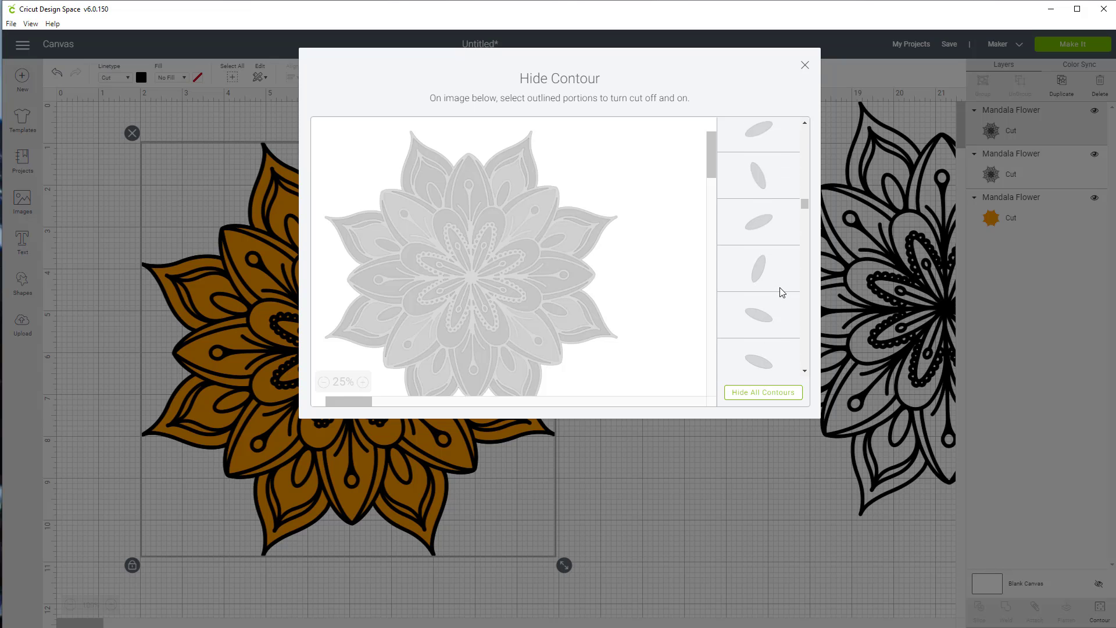
scroll(782, 291, down, 4)
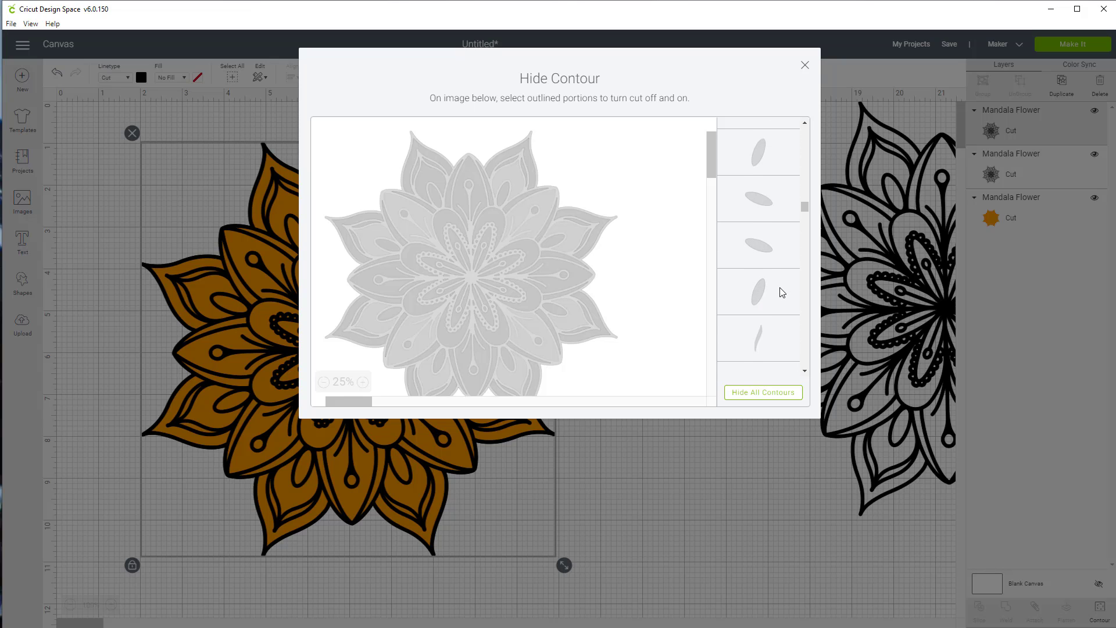
scroll(783, 292, down, 2)
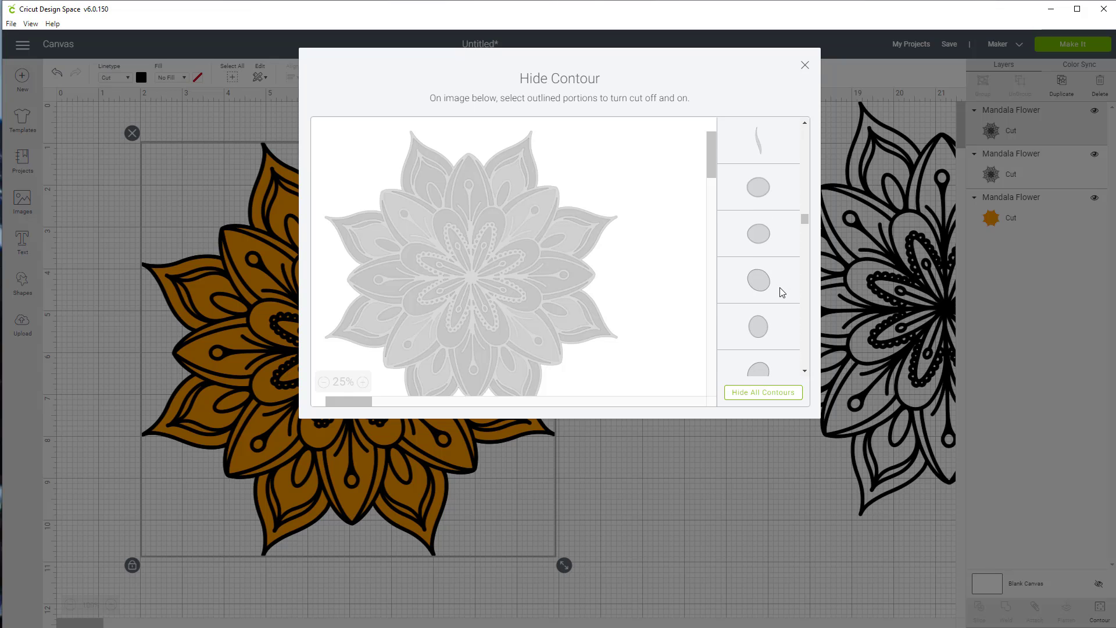
scroll(782, 292, down, 3)
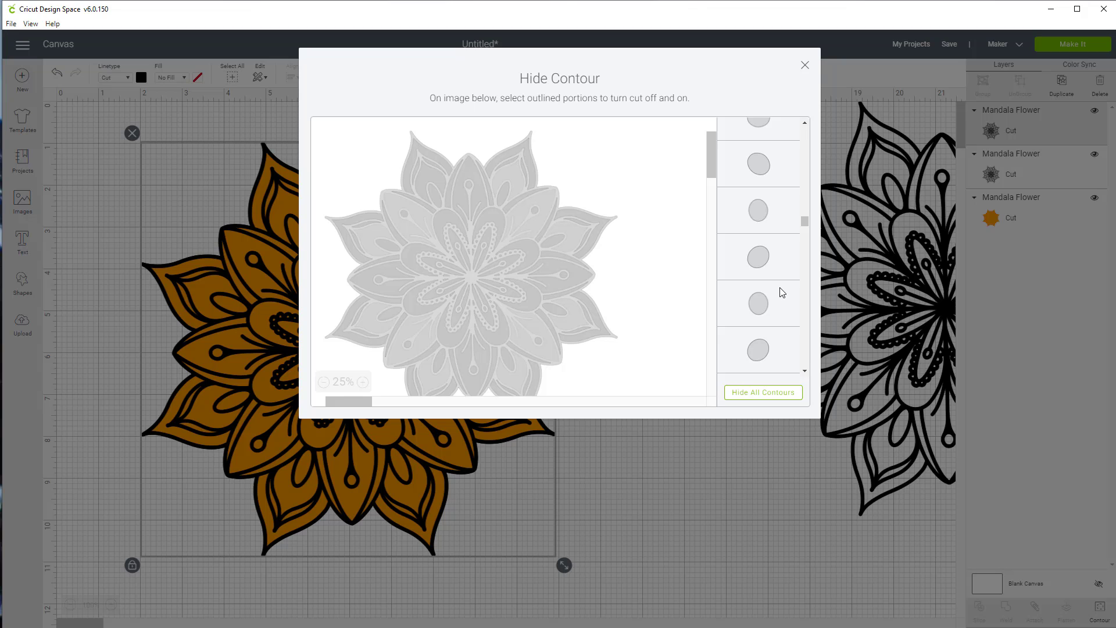
scroll(782, 292, down, 1)
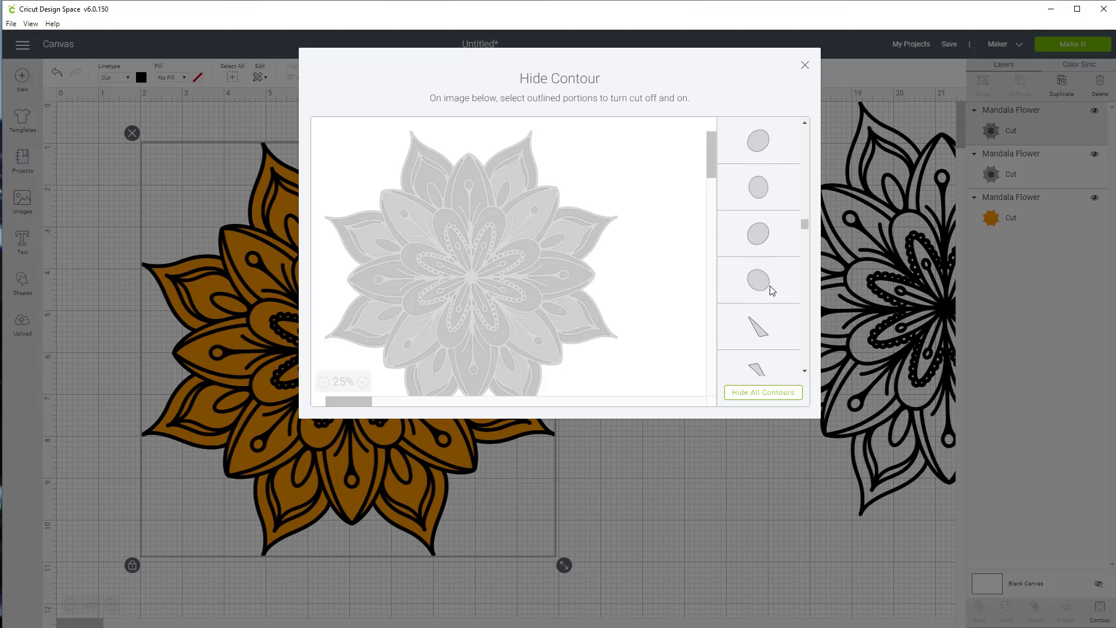
click(771, 288)
click(769, 232)
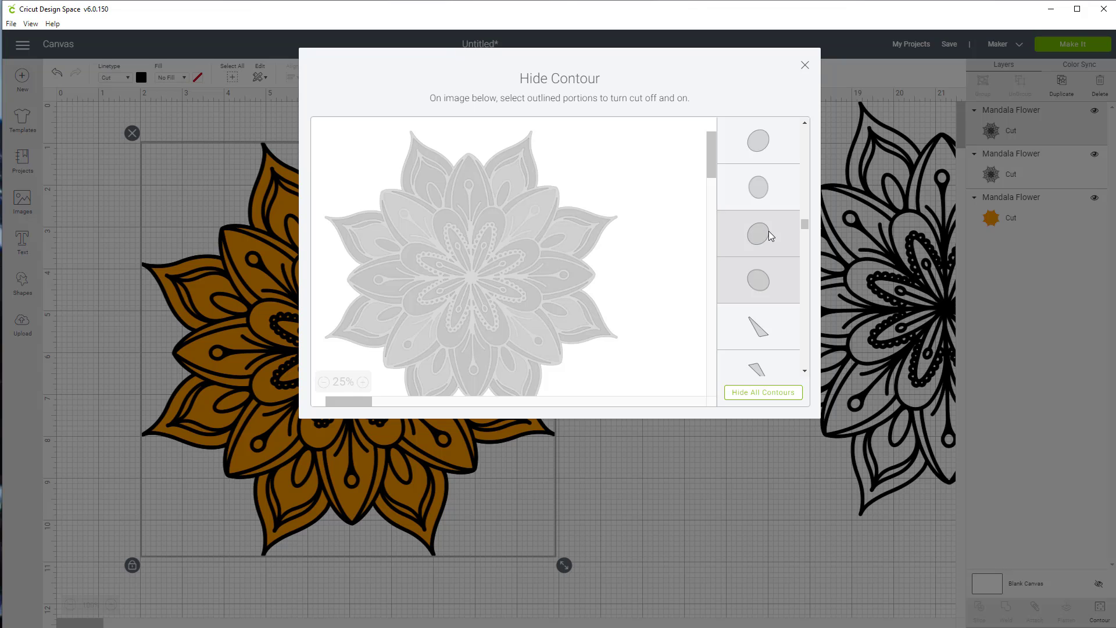
click(769, 231)
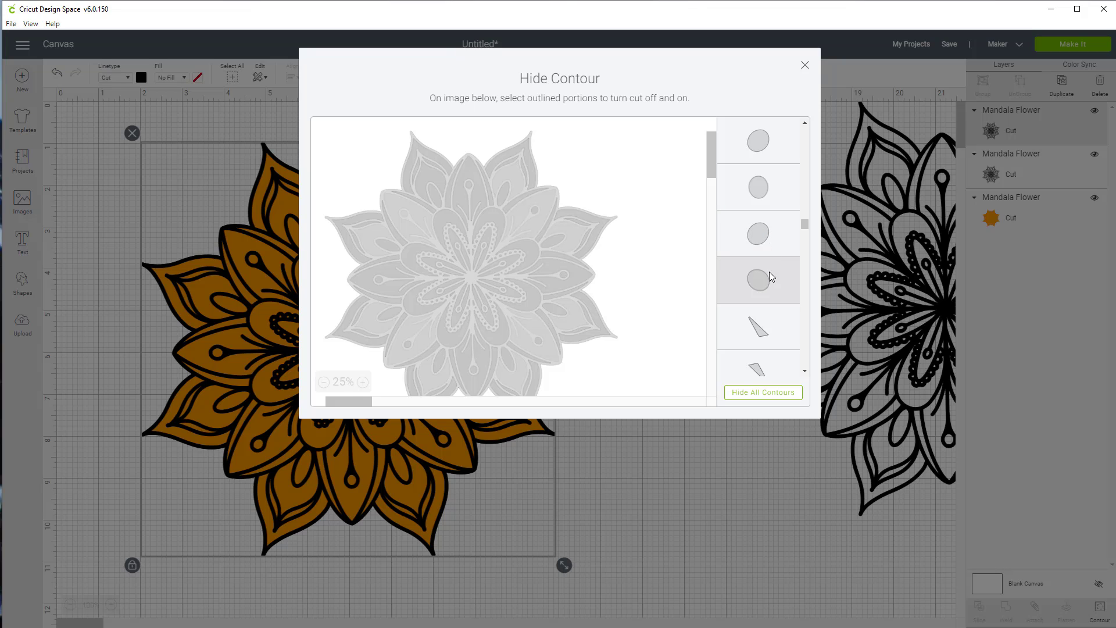
click(763, 289)
Check the remaining wedge-shaped and small round contours down to the end of the list, and return to its start
scroll(764, 281, down, 8)
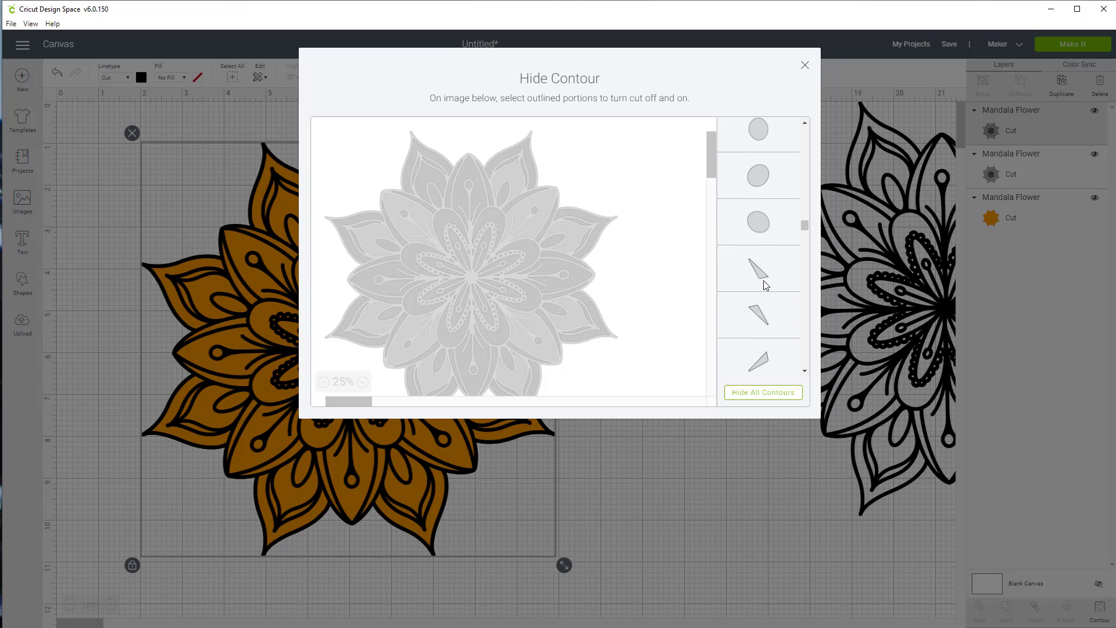
scroll(766, 285, down, 8)
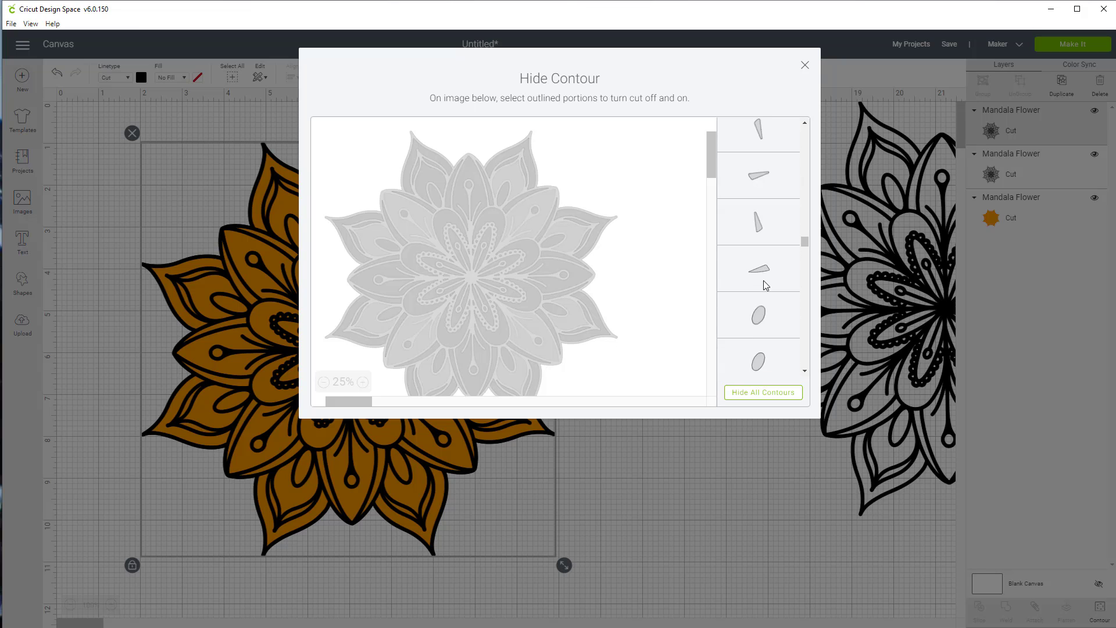
scroll(765, 285, down, 8)
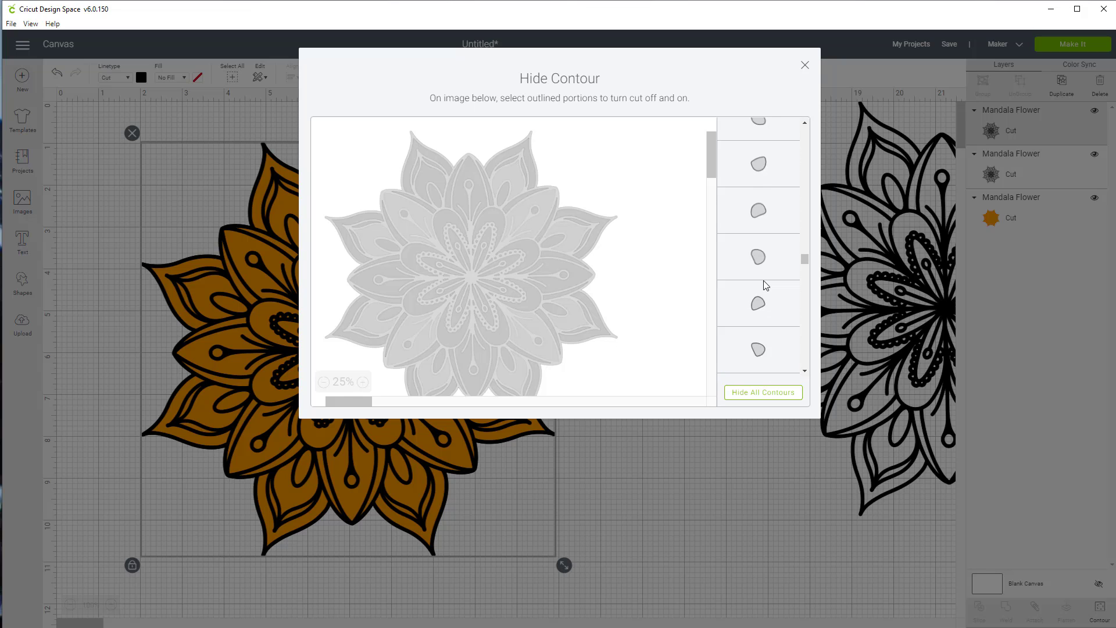
scroll(765, 285, down, 8)
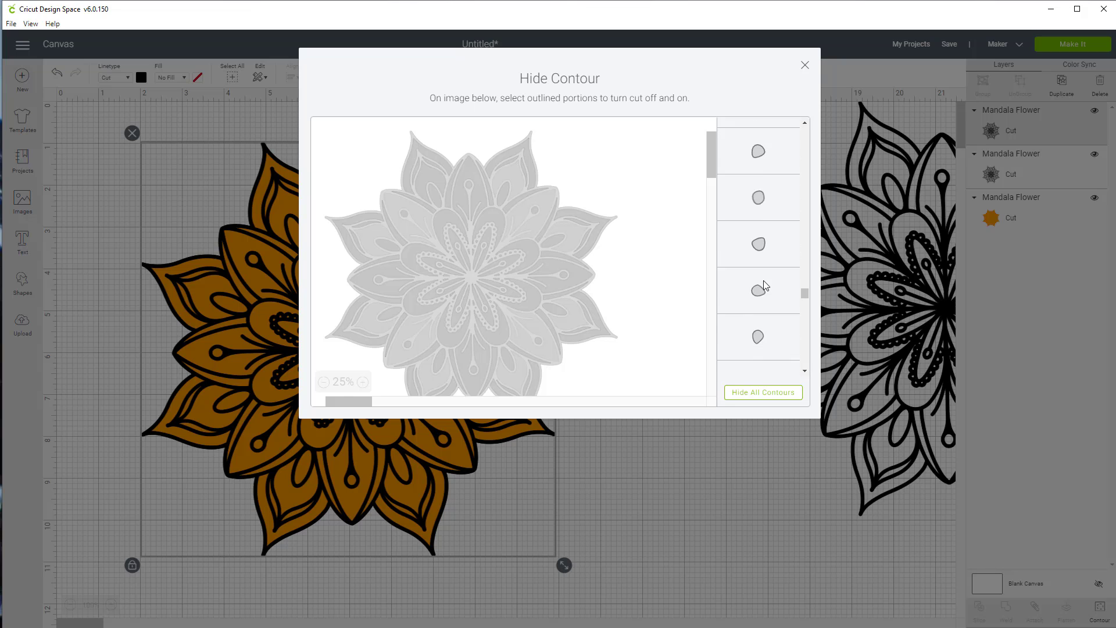
scroll(765, 285, down, 8)
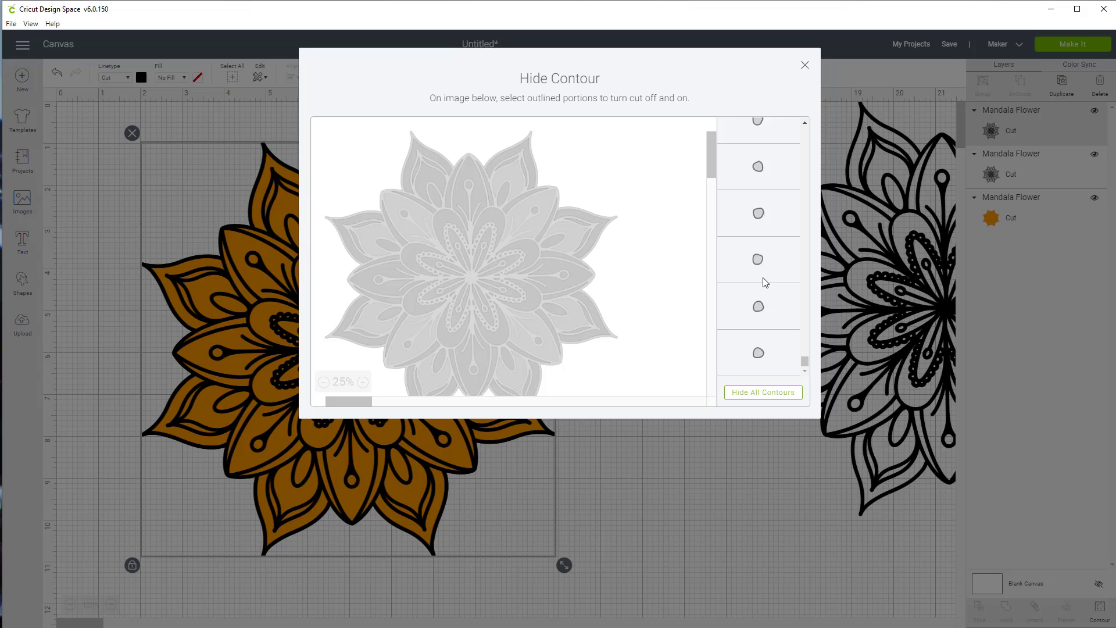
scroll(767, 279, up, 5)
drag(806, 330, 819, 116)
Hide the four pointed petal contours that lie along the mandala's horizontal and vertical axes
scroll(779, 244, down, 5)
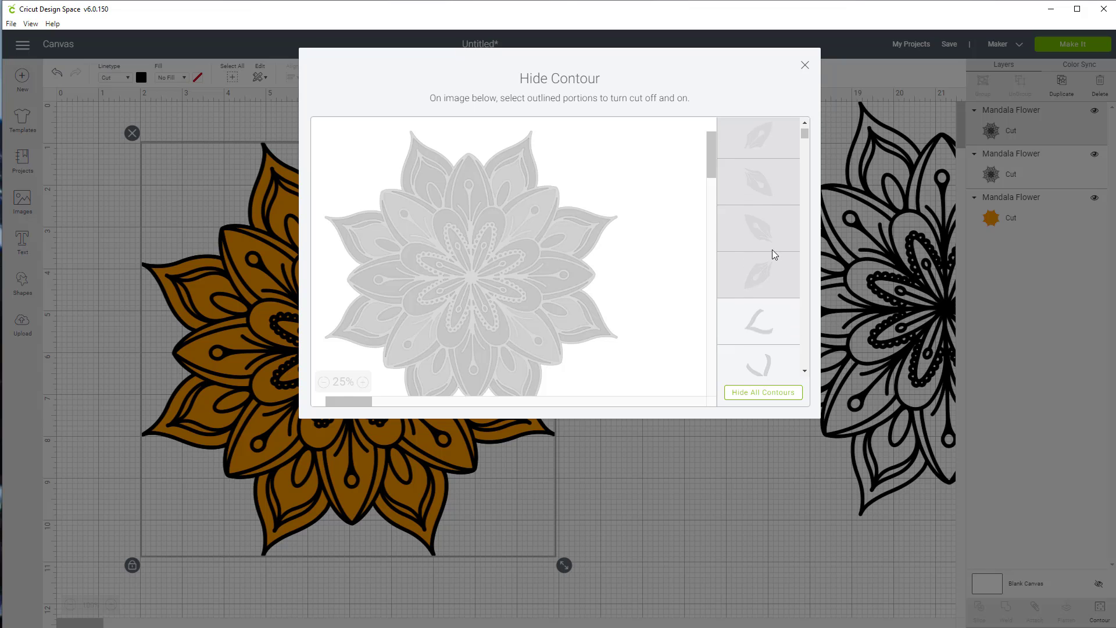
scroll(772, 256, down, 5)
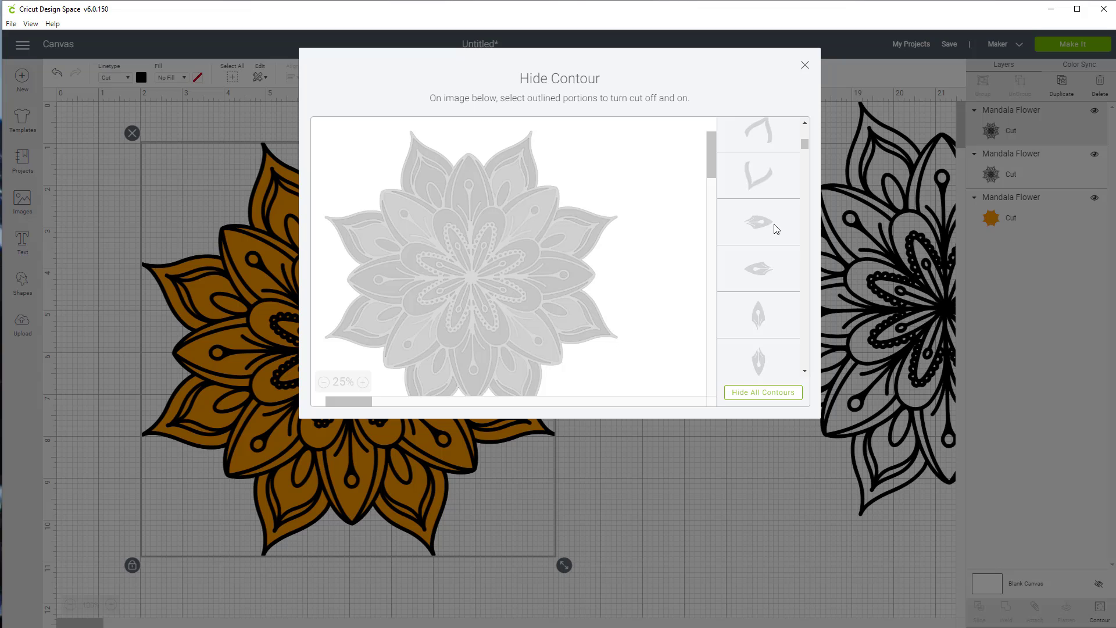
click(762, 222)
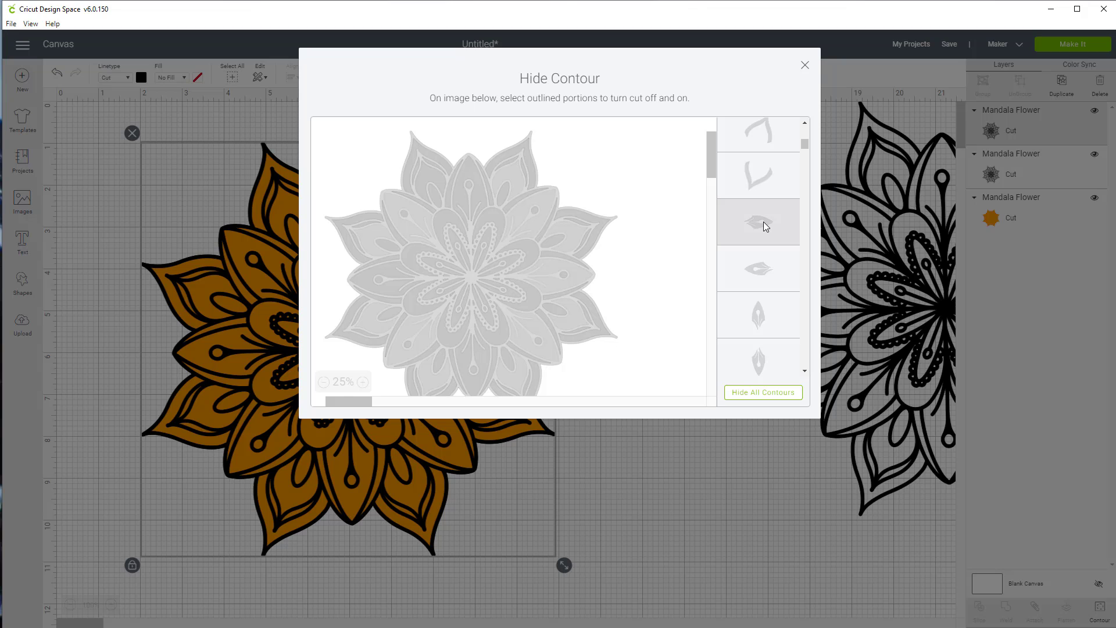
click(760, 272)
click(756, 321)
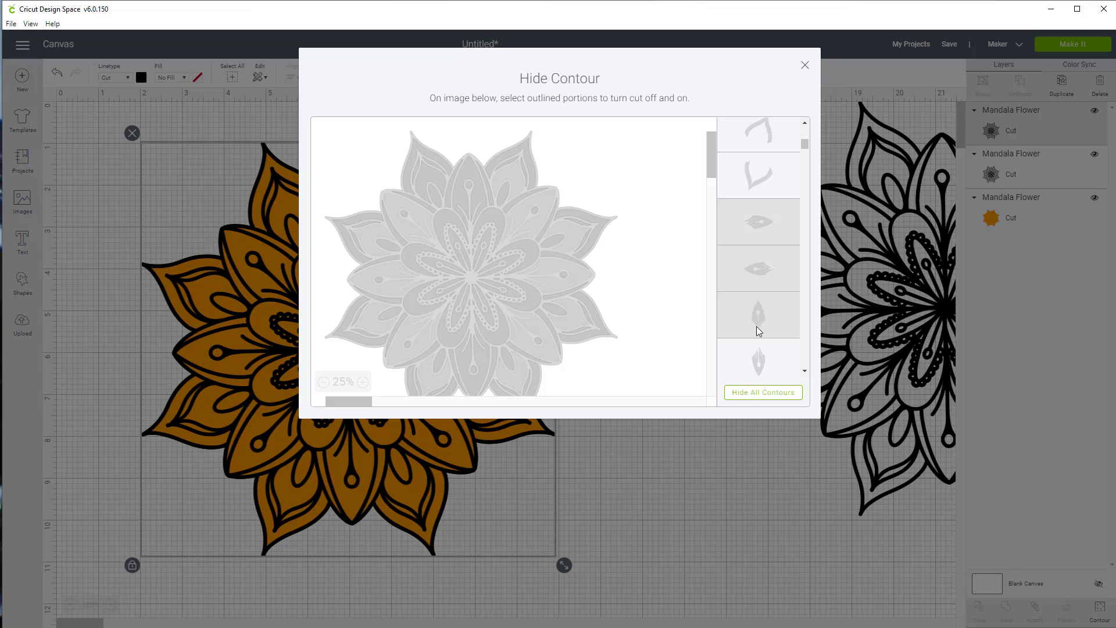
click(758, 361)
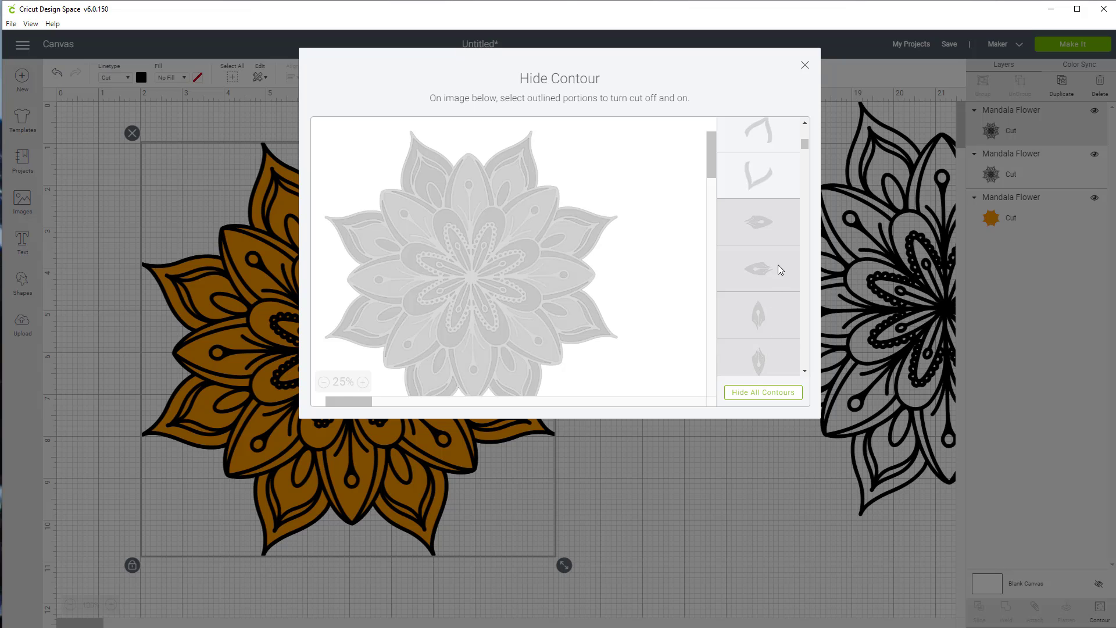
Hide the remaining flame-shaped leaf contour and close the contour editing
scroll(780, 269, down, 10)
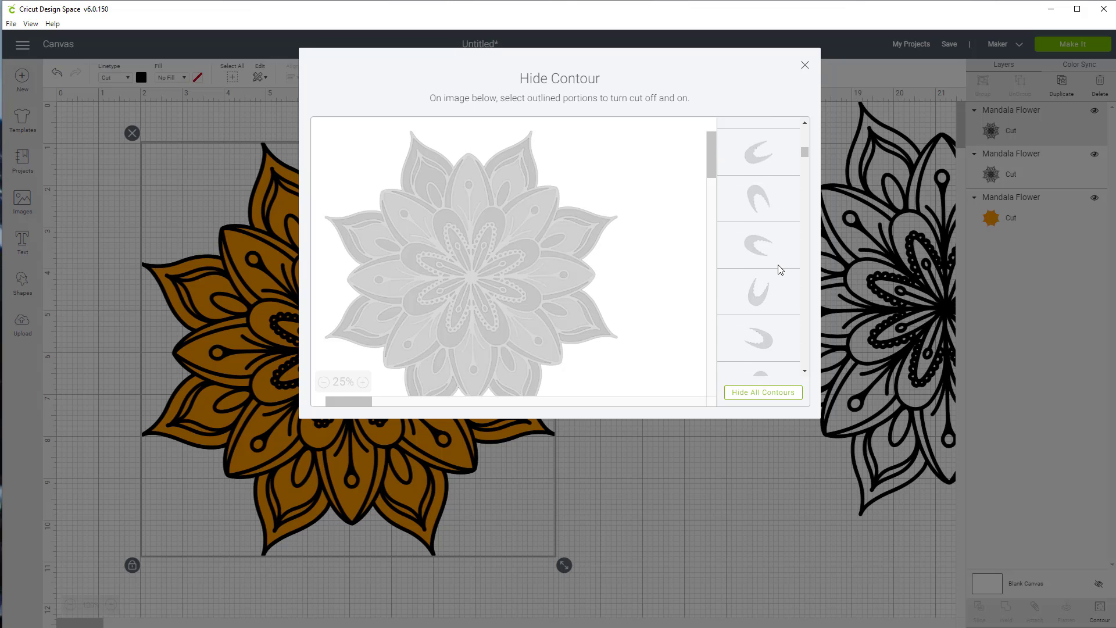
scroll(780, 269, down, 3)
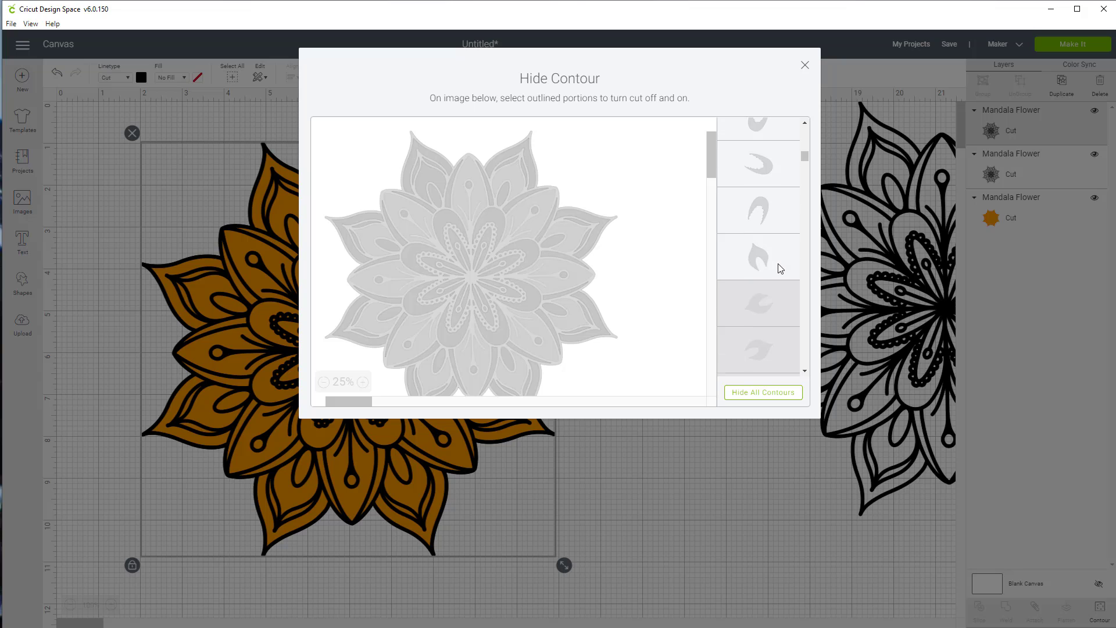
click(781, 267)
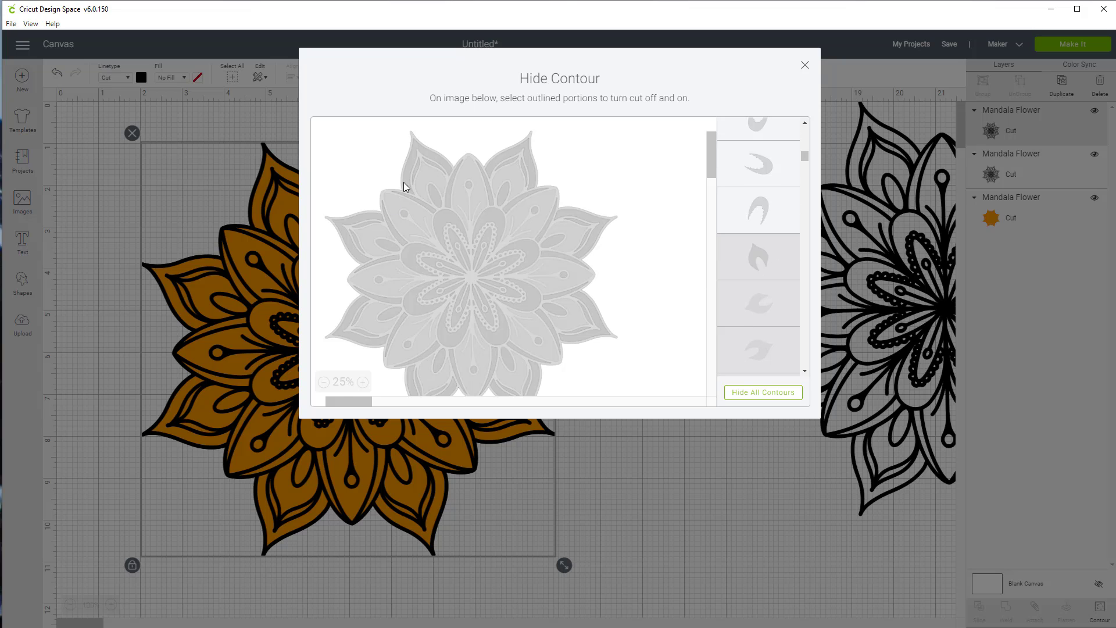
click(806, 66)
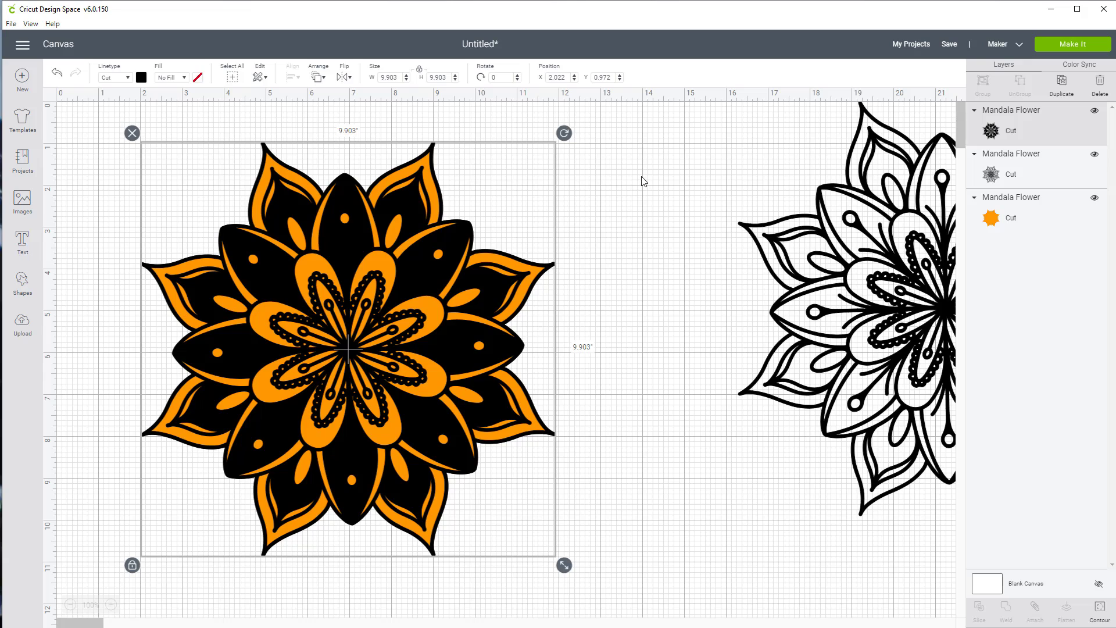
Set the material color of the contoured mandala layer to golden yellow
click(143, 83)
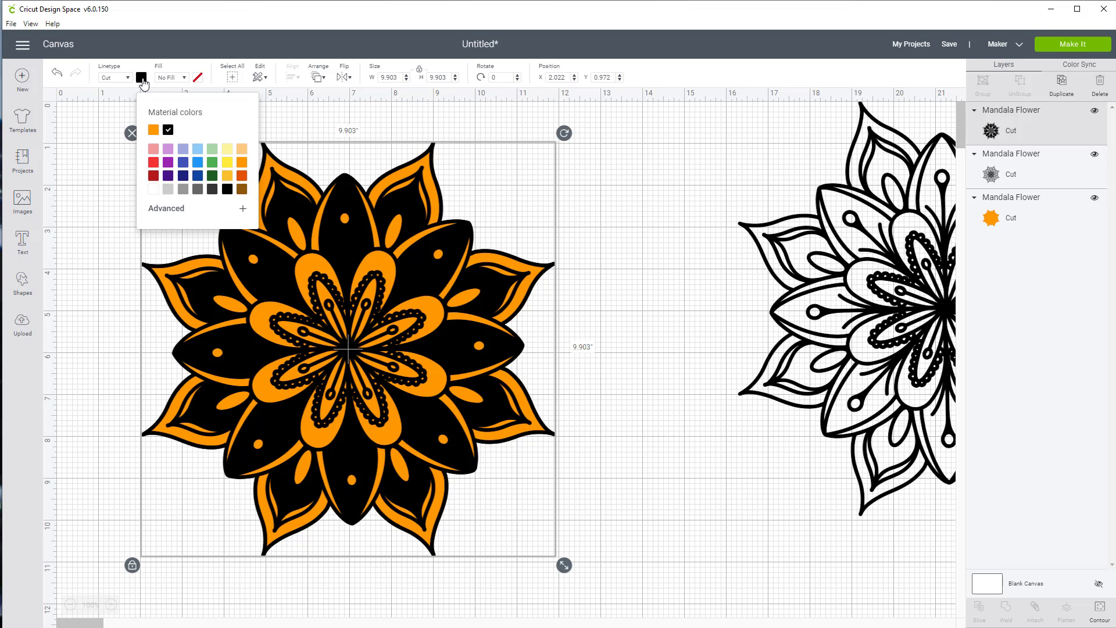
click(227, 176)
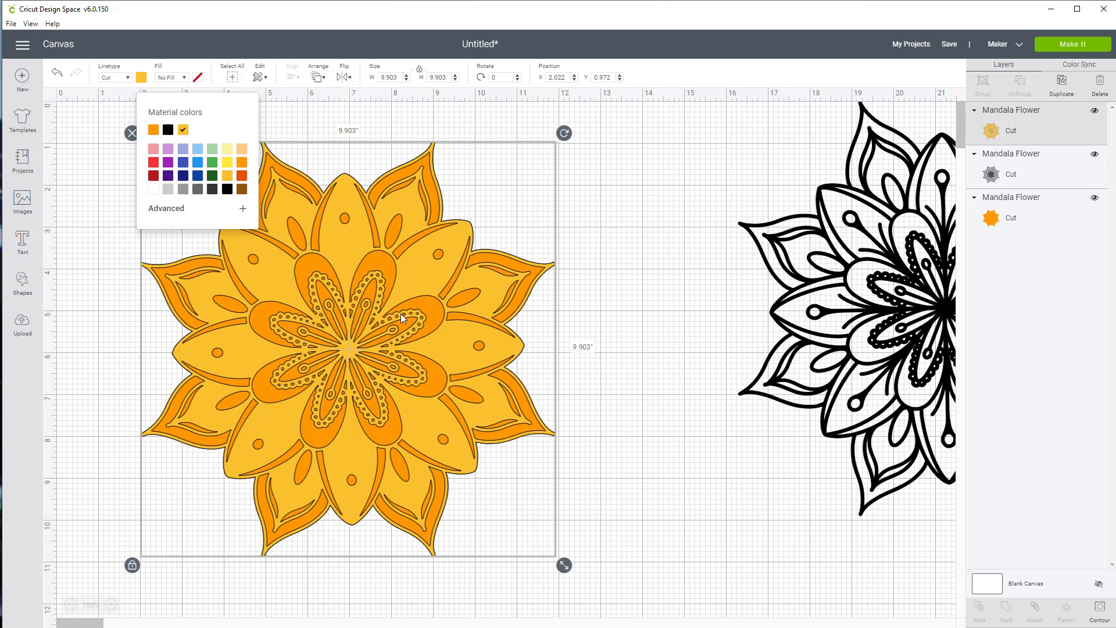
click(639, 282)
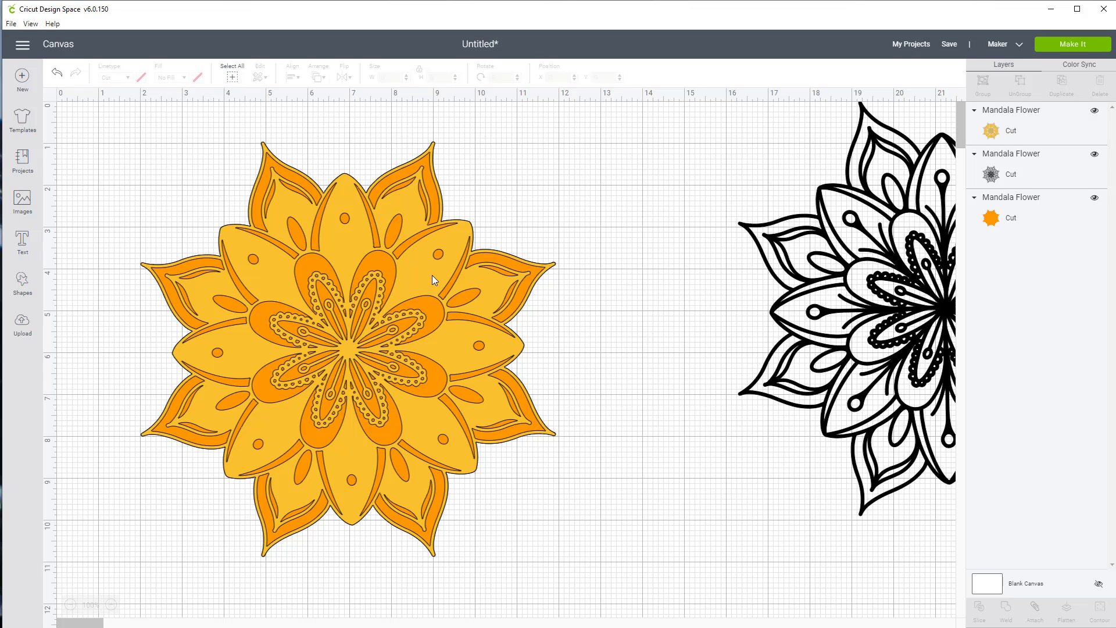
Move the yellow mandala off the orange silhouette to inspect both layers, and place it roughly back over it
drag(432, 277, 592, 358)
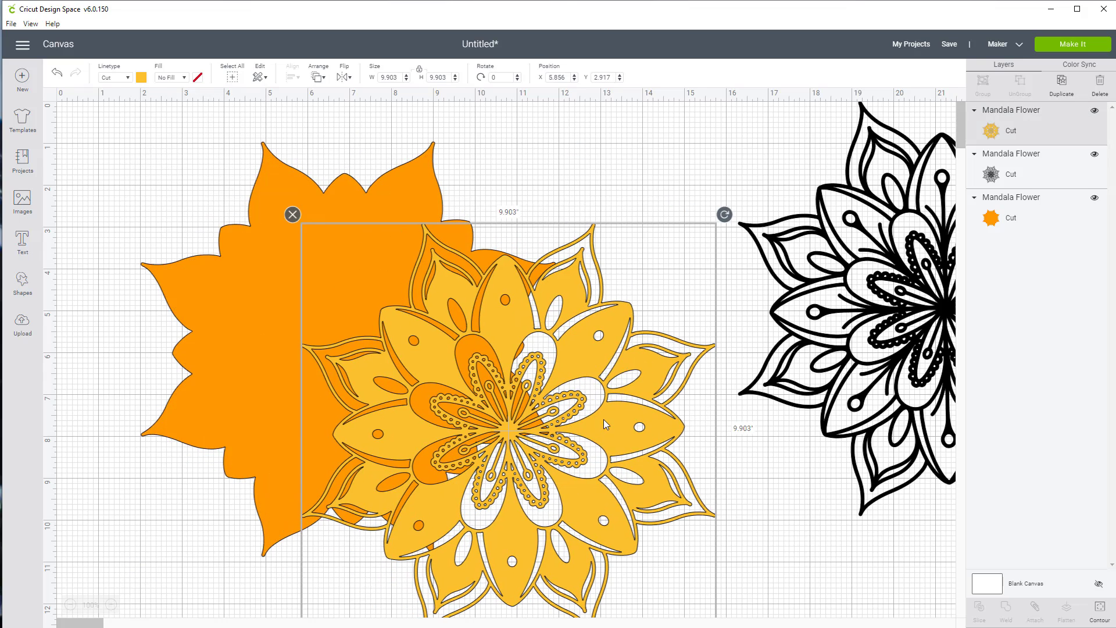
drag(604, 423, 390, 327)
click(663, 247)
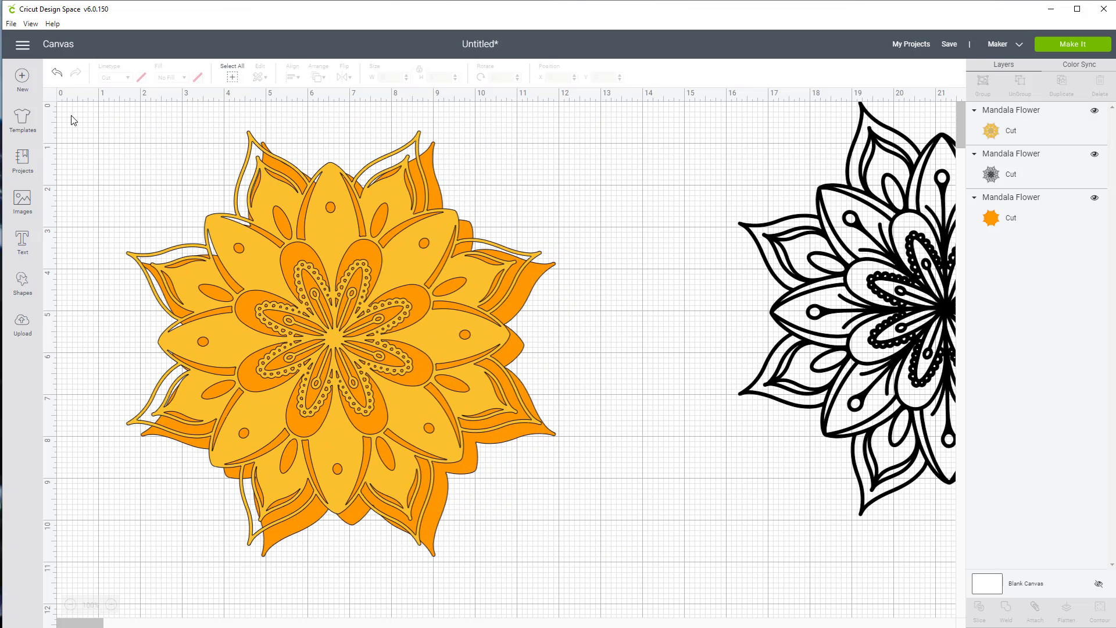
Align the yellow mandala and the orange silhouette by centering them horizontally and vertically
drag(72, 120, 366, 358)
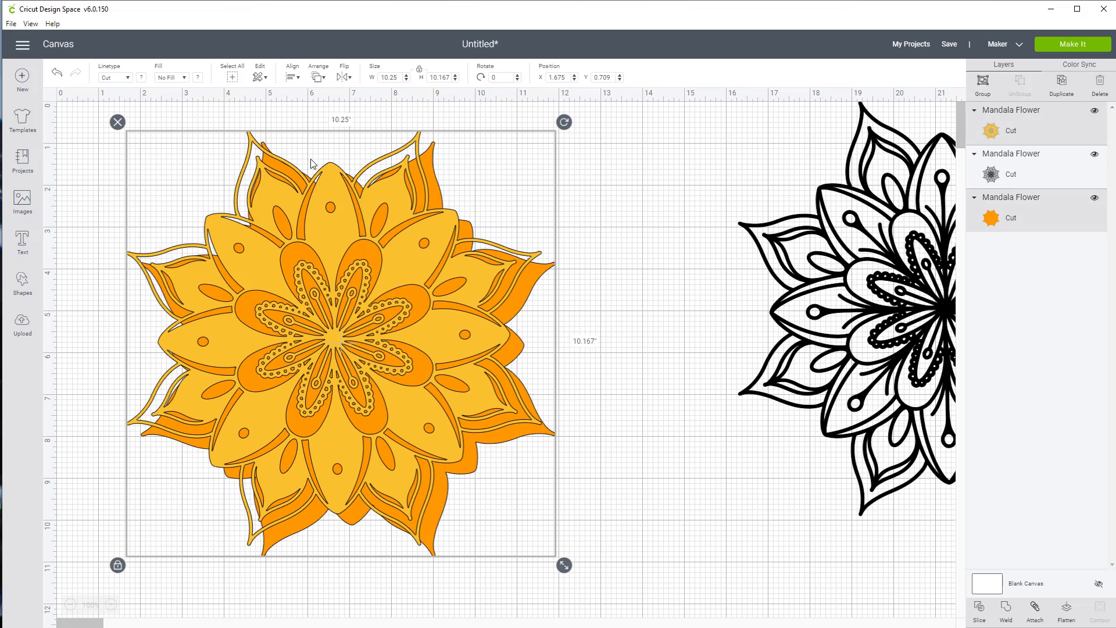
click(297, 83)
click(351, 124)
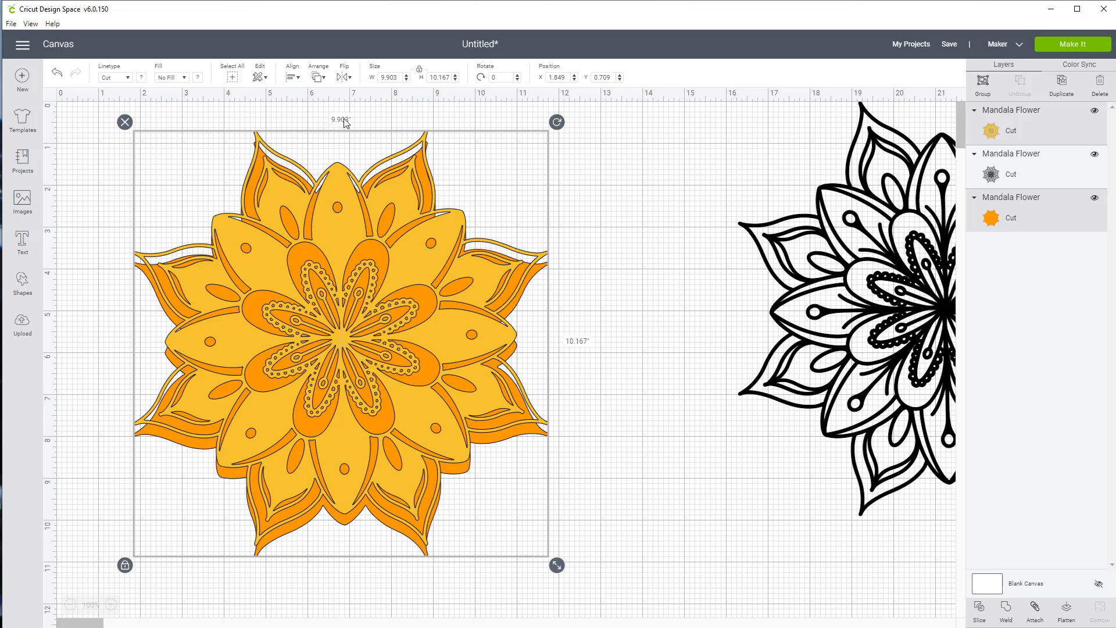
click(293, 77)
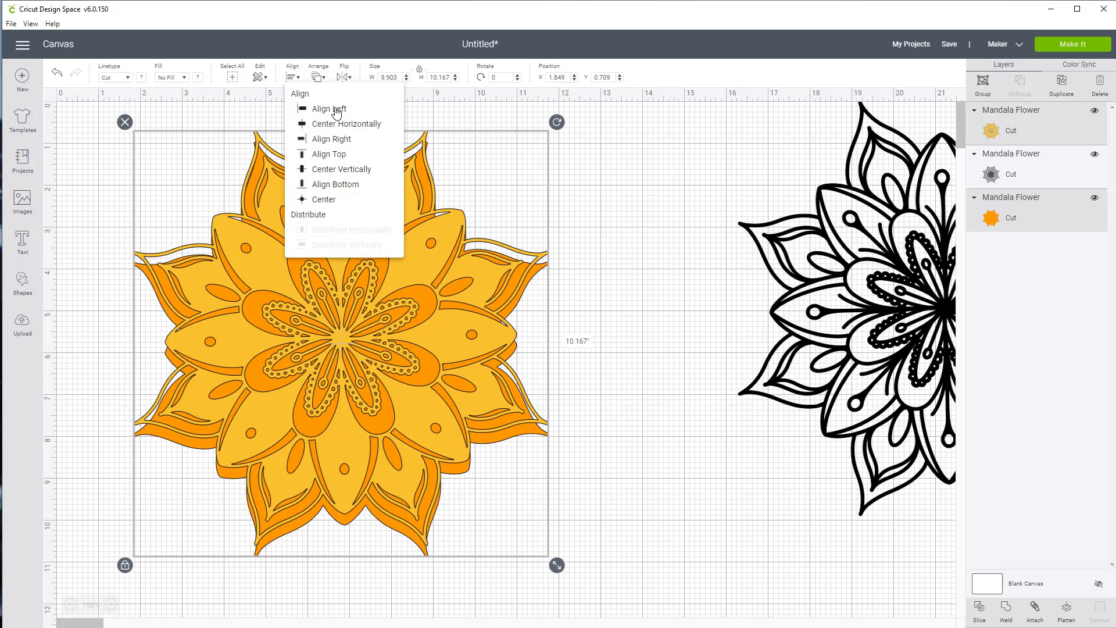
click(349, 170)
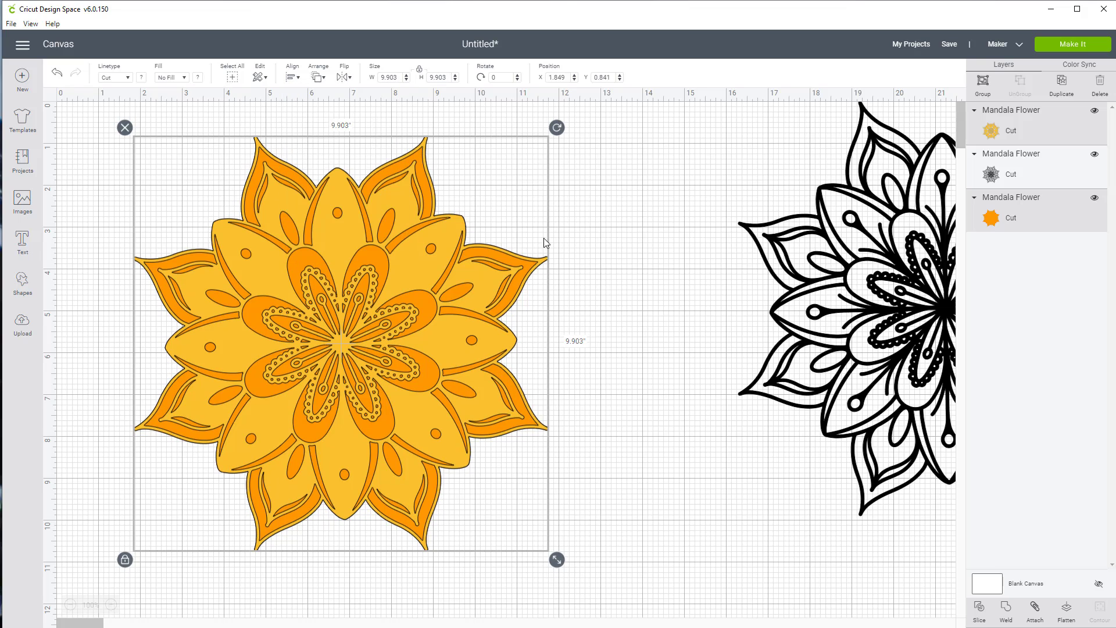
click(592, 326)
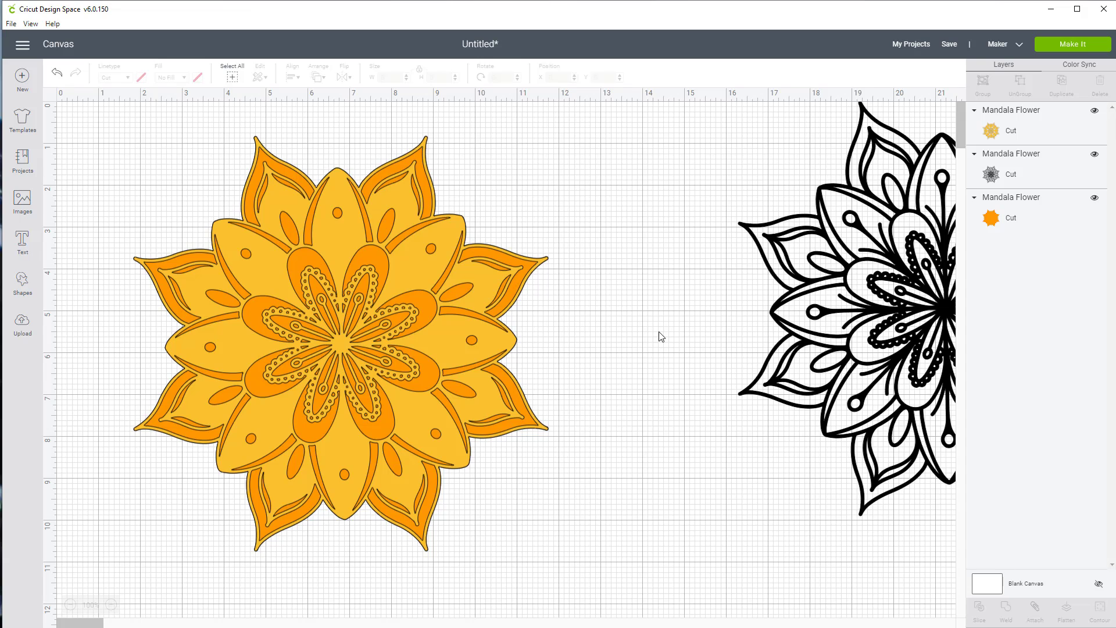
Duplicate the detailed black mandala and place the copy over the stacked yellow and orange layers
click(897, 281)
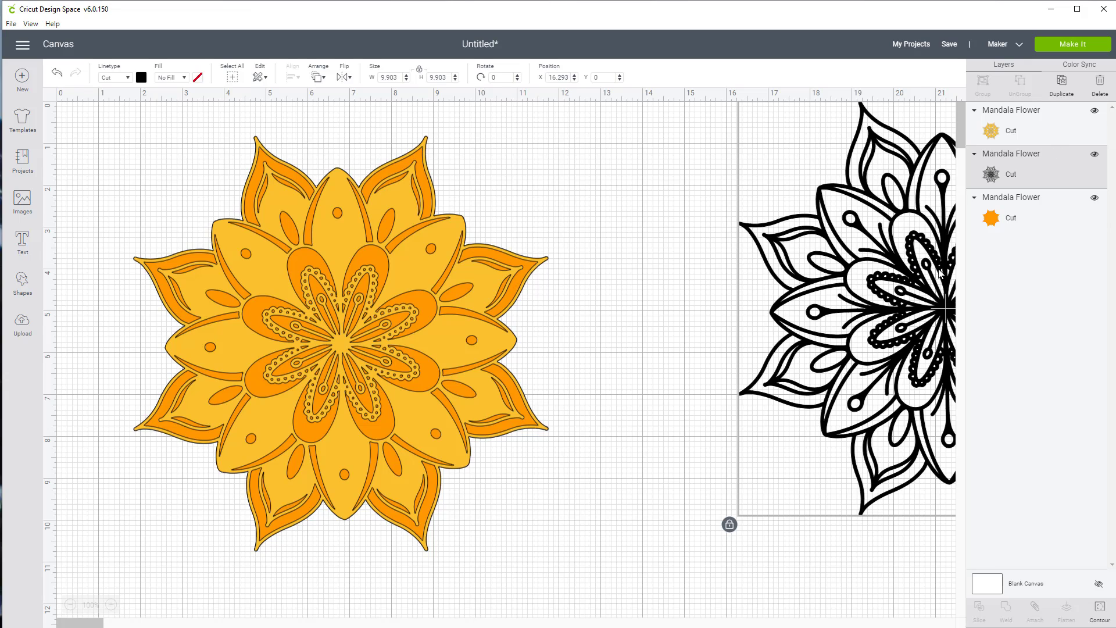
click(1062, 83)
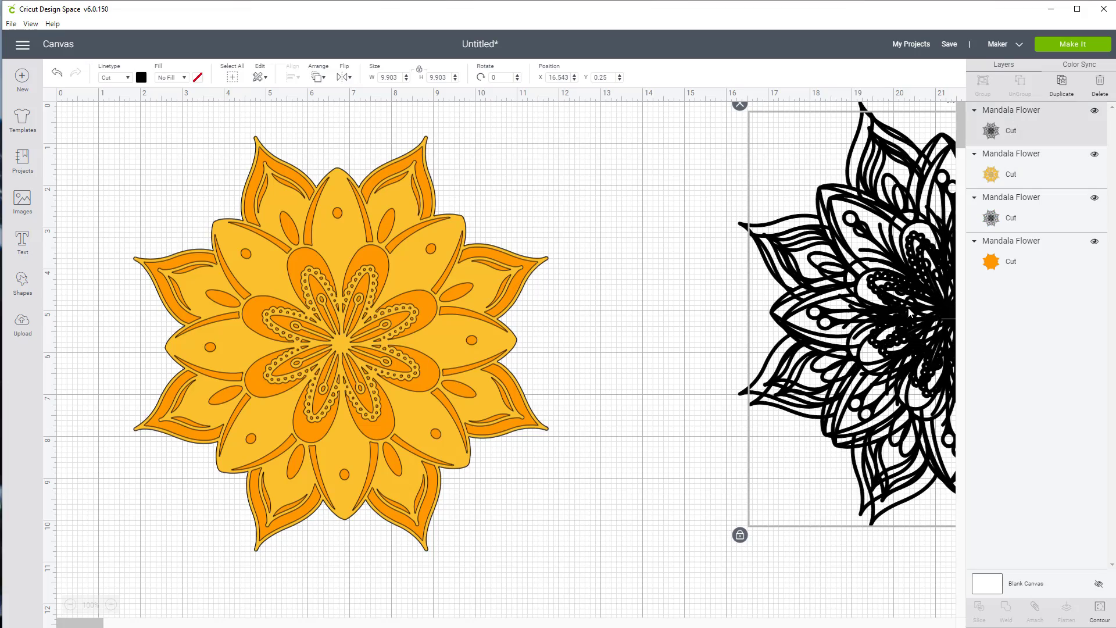
drag(910, 314, 278, 333)
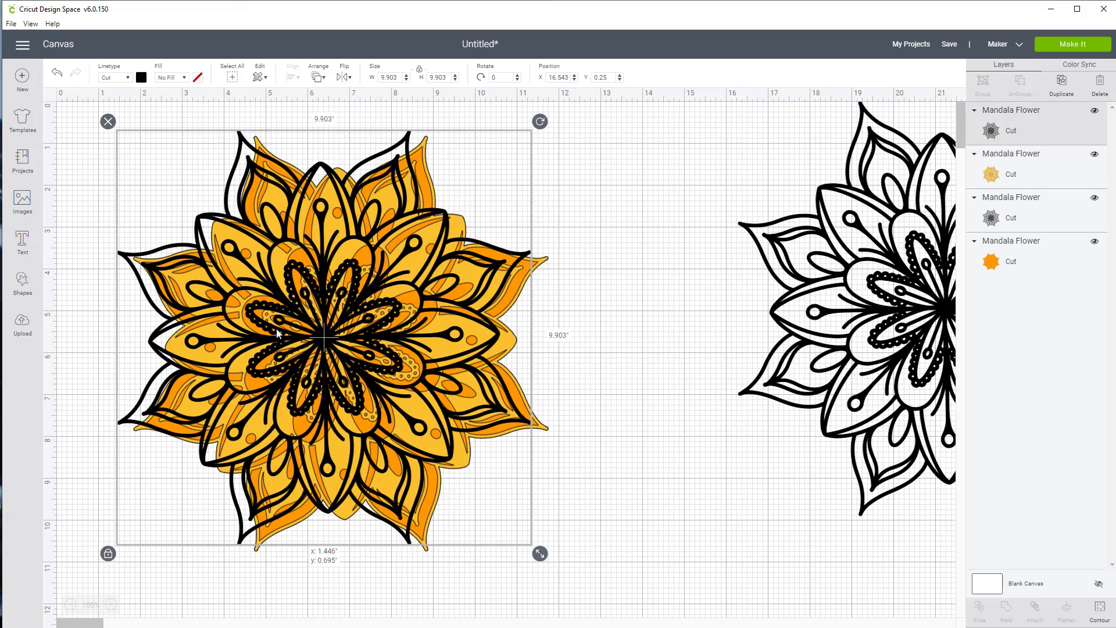
Align the black mandala copy with the yellow and orange layers beneath it by centering all three horizontally and vertically
click(626, 244)
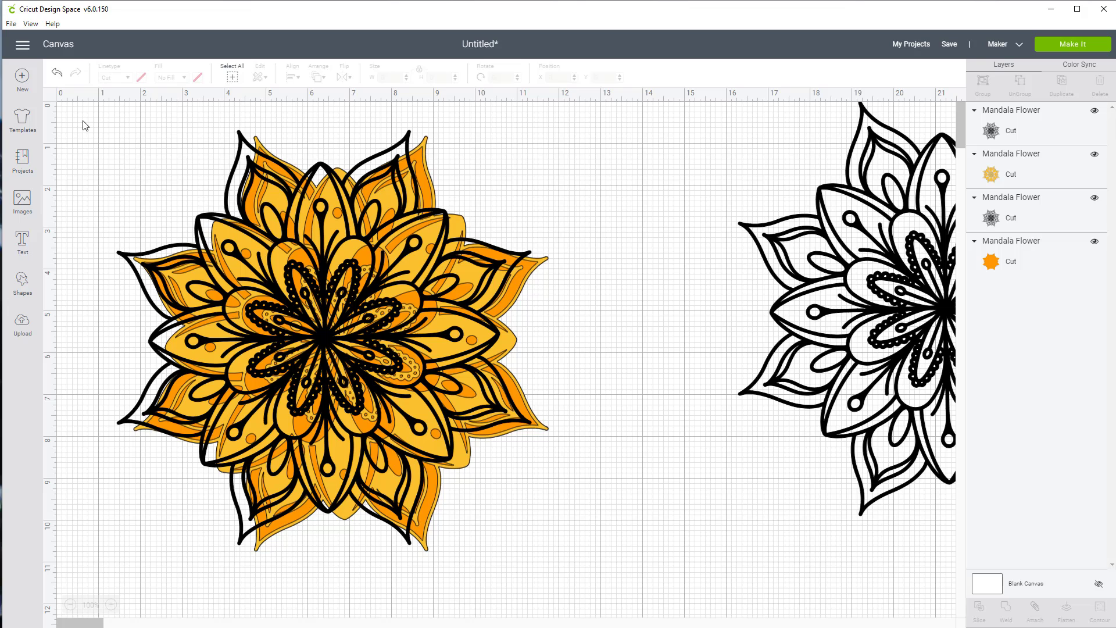
drag(83, 120, 451, 372)
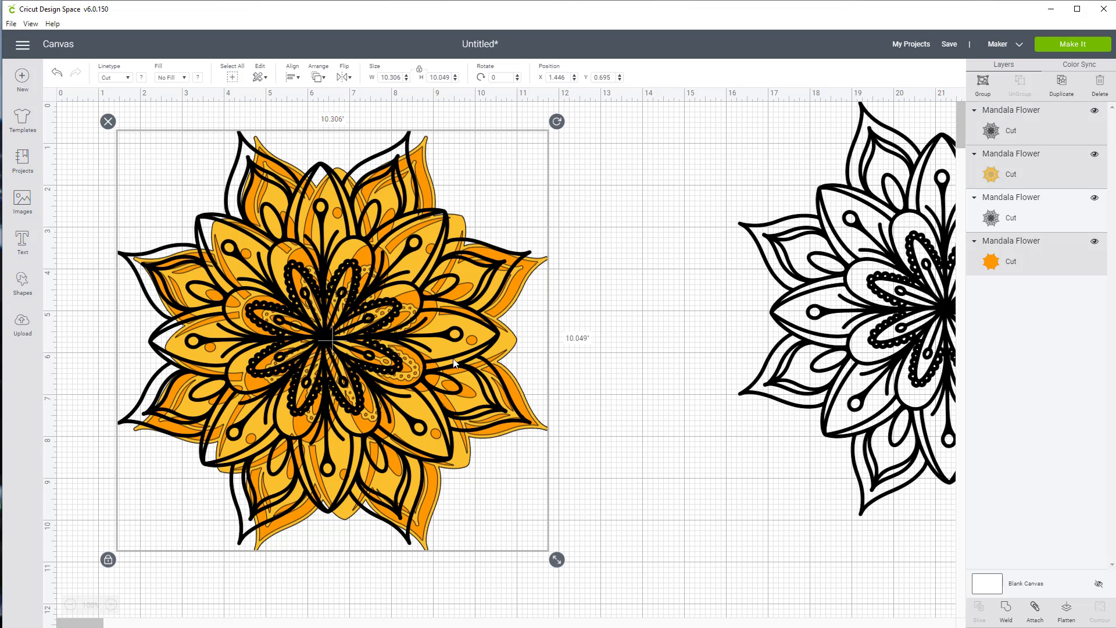
click(293, 77)
click(326, 123)
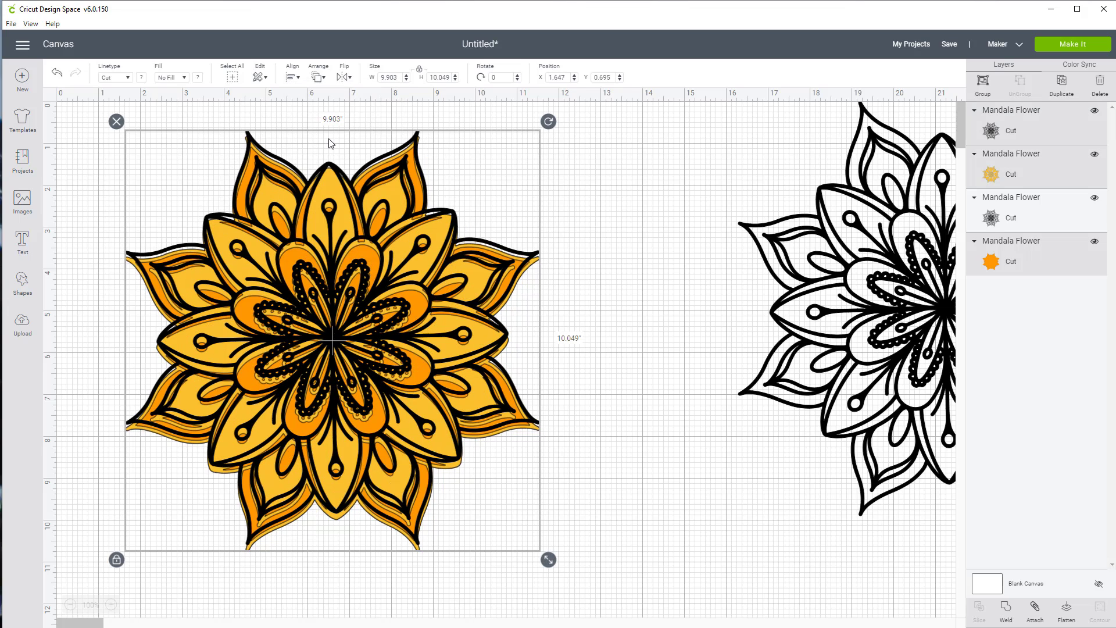
click(291, 77)
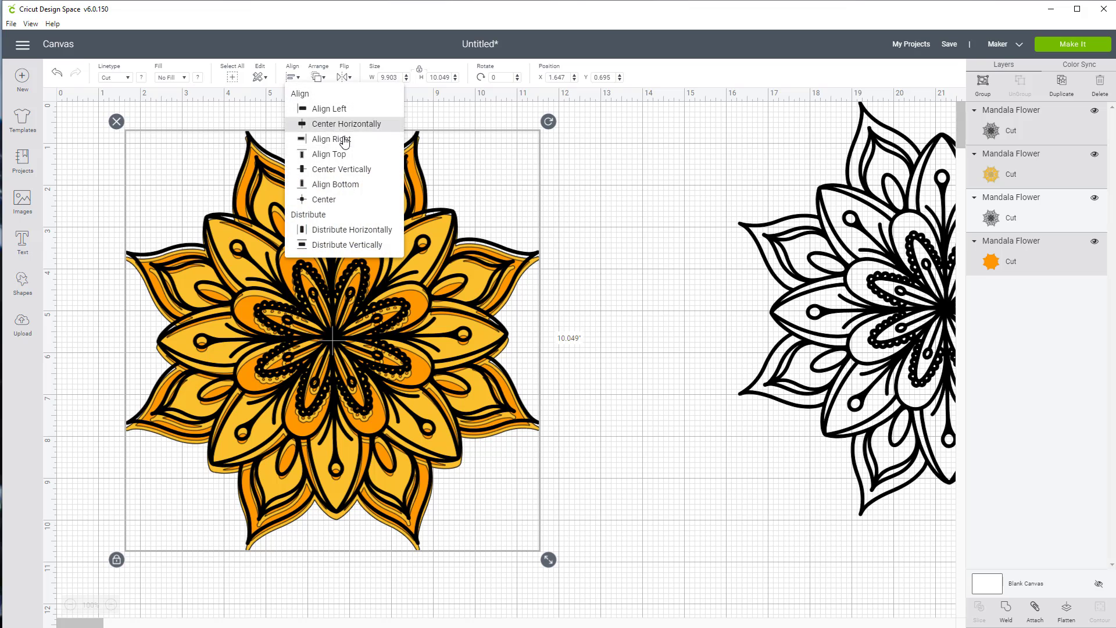
click(355, 170)
click(594, 316)
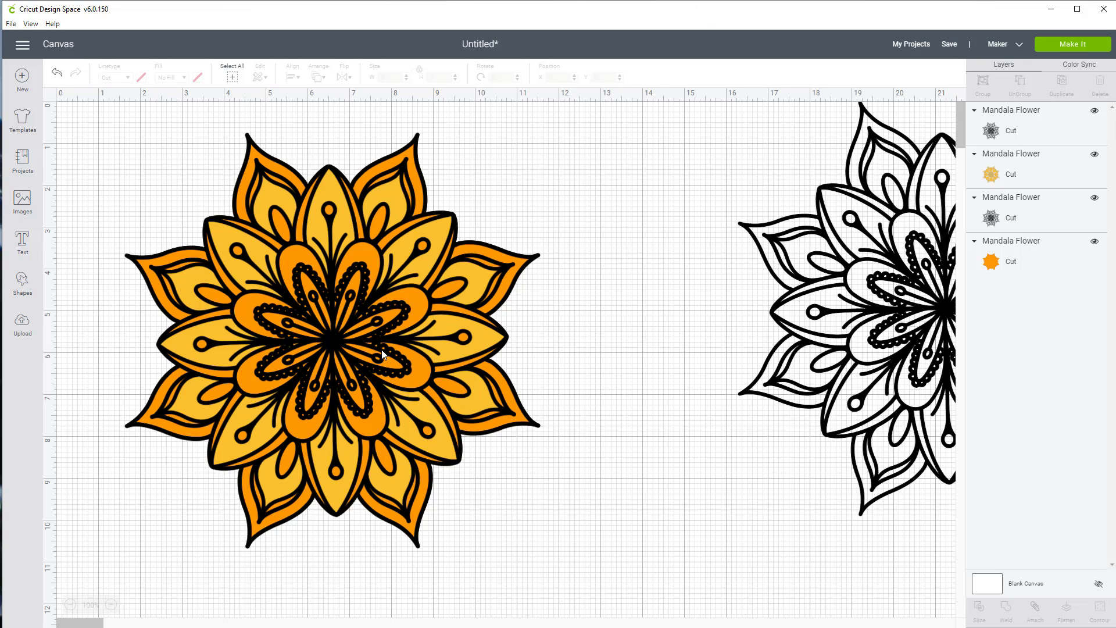
Open the contour settings of the top black mandala and hide the run of four slender, curved leaf-shaped contours
click(367, 361)
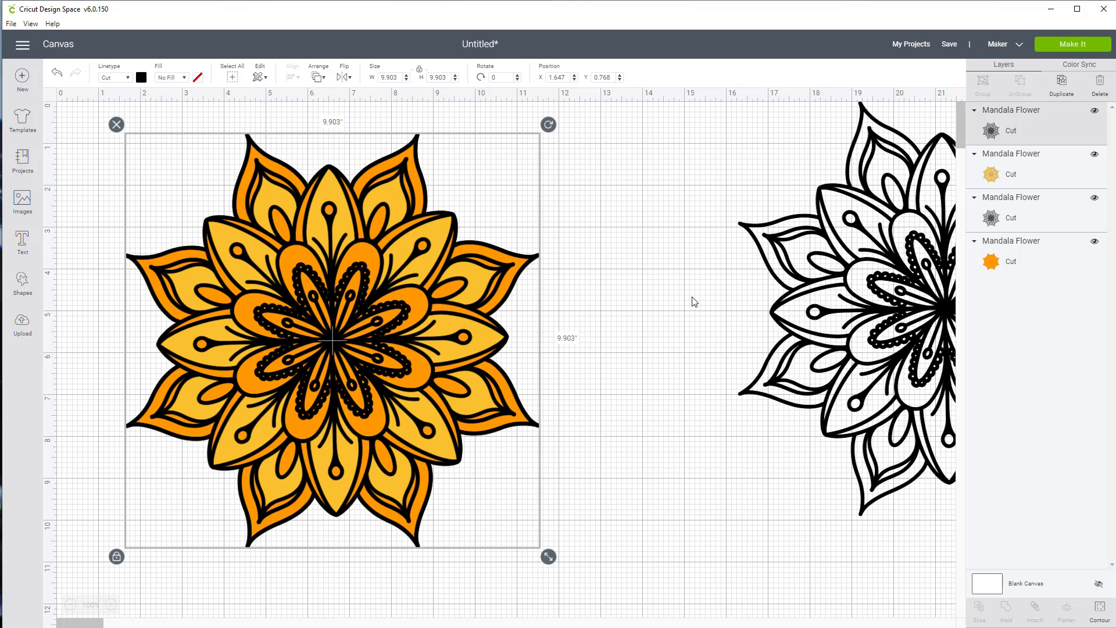
click(1100, 611)
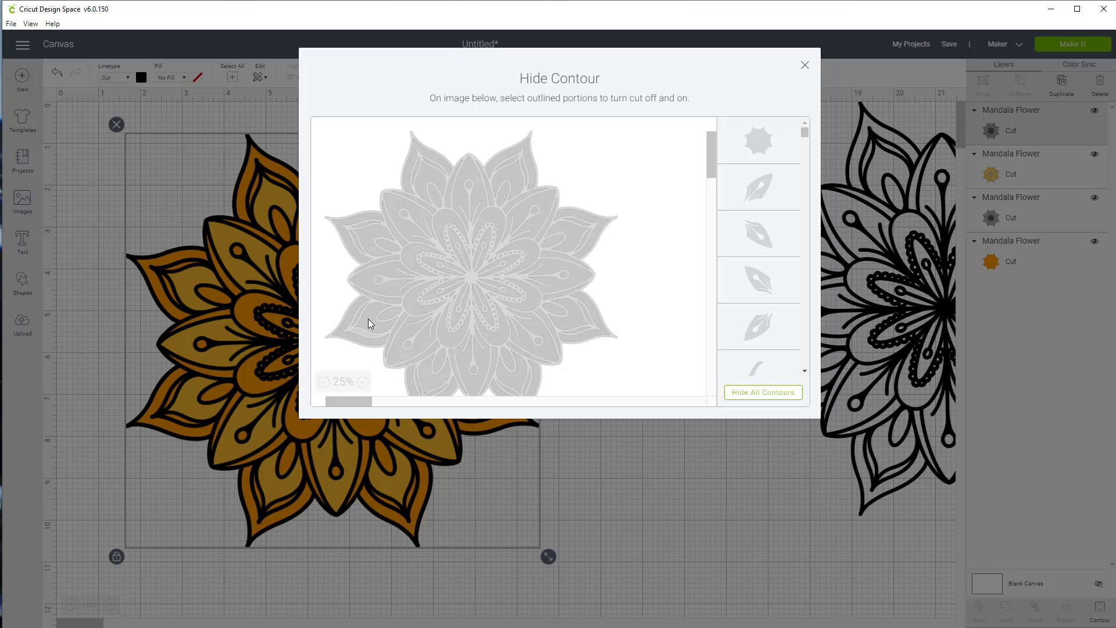
scroll(796, 258, down, 1)
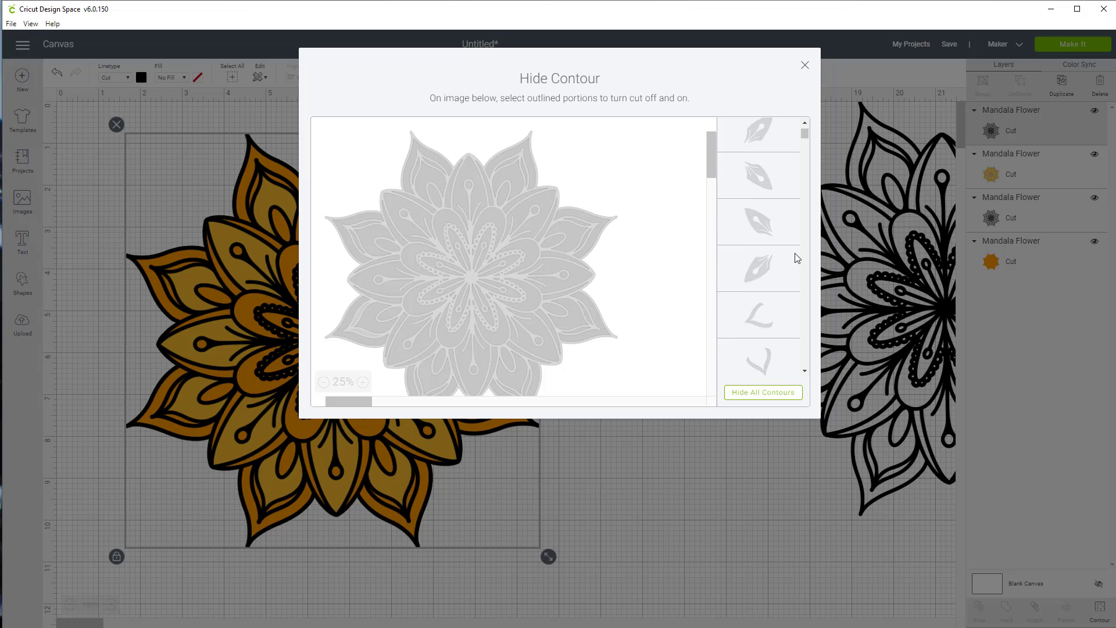
scroll(797, 258, down, 5)
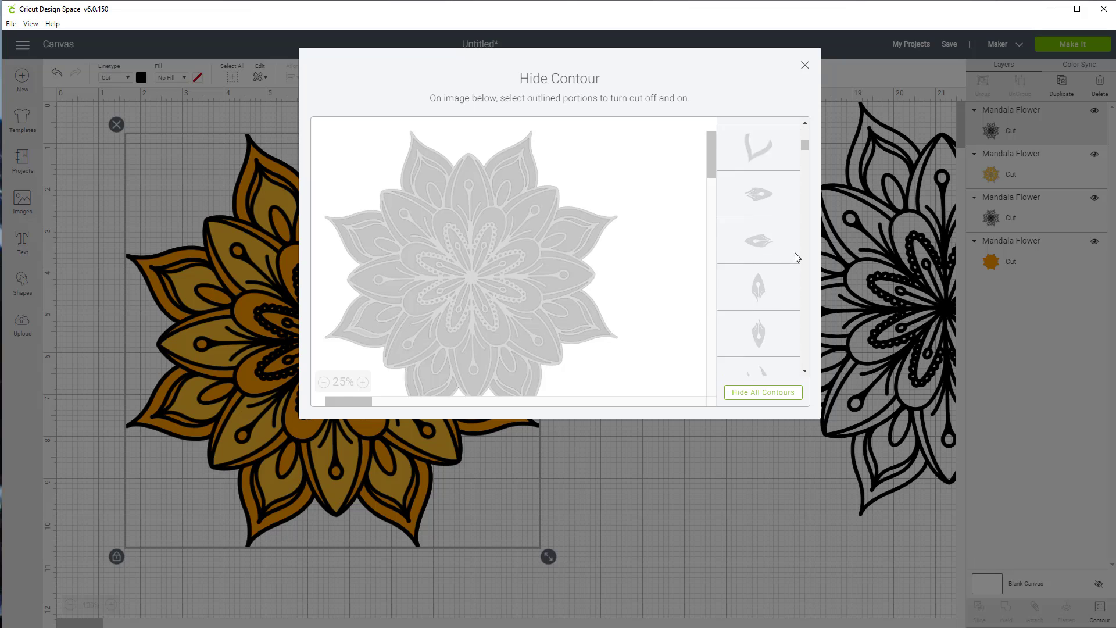
scroll(797, 258, down, 5)
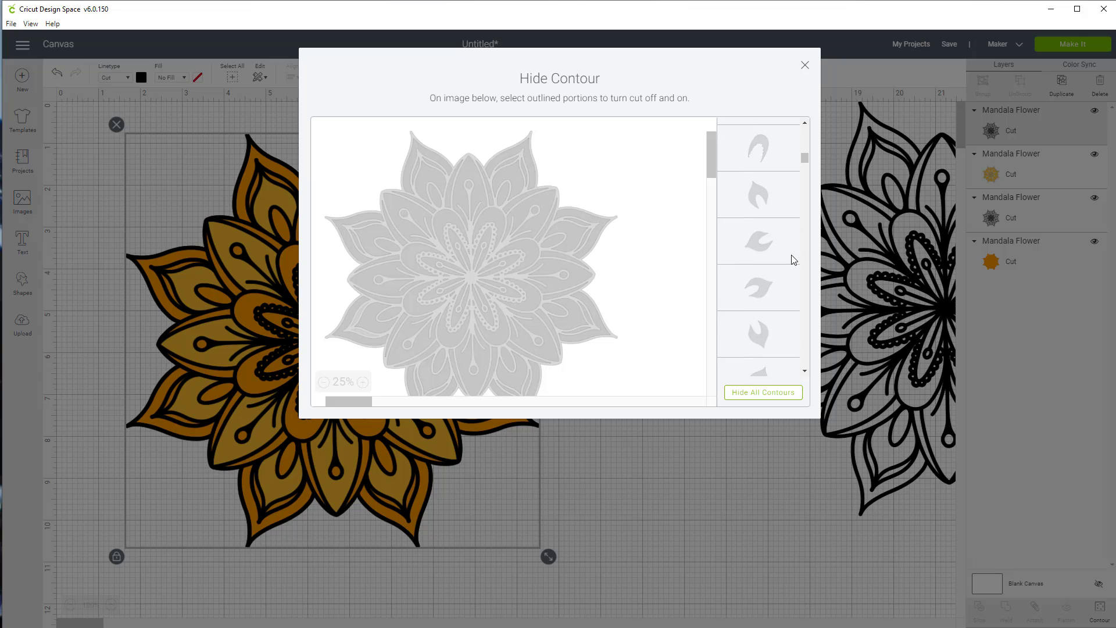
scroll(794, 260, down, 5)
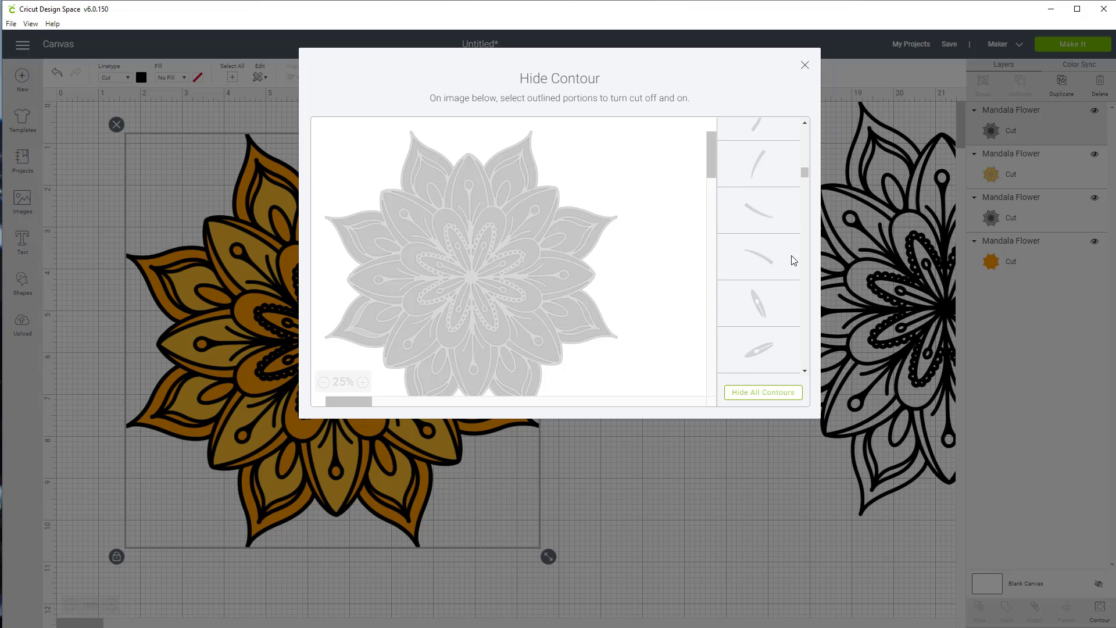
scroll(794, 260, down, 5)
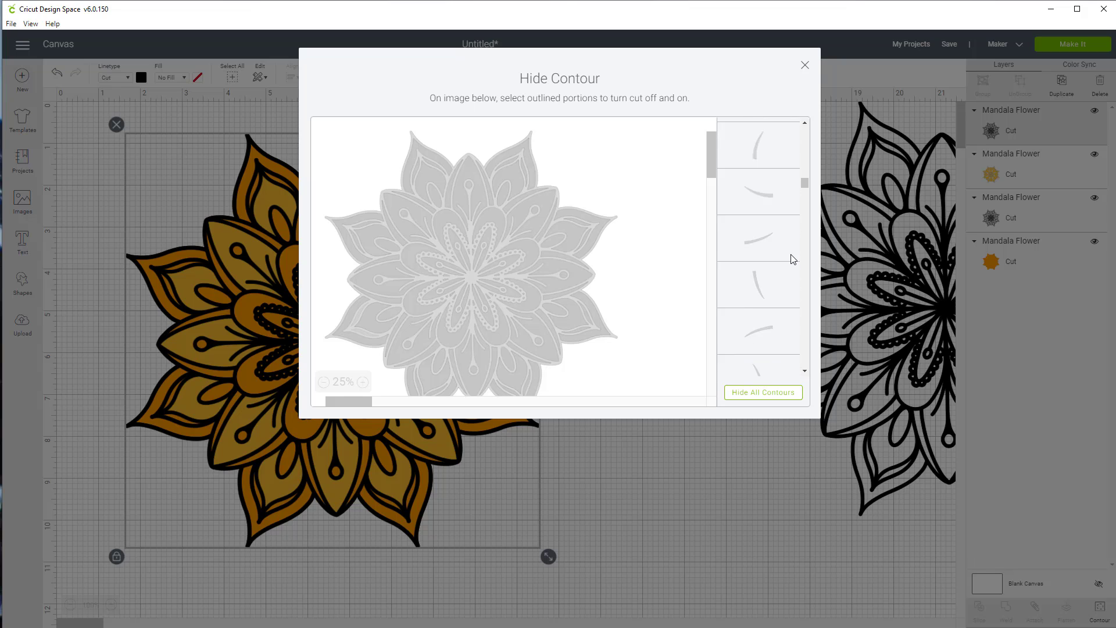
scroll(794, 260, down, 5)
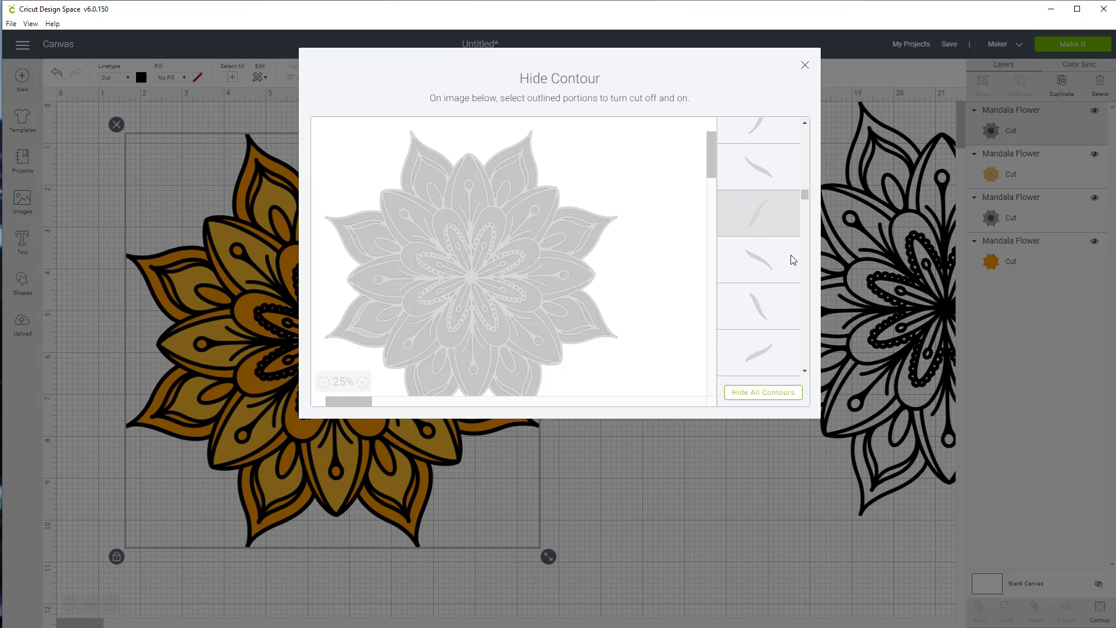
click(750, 263)
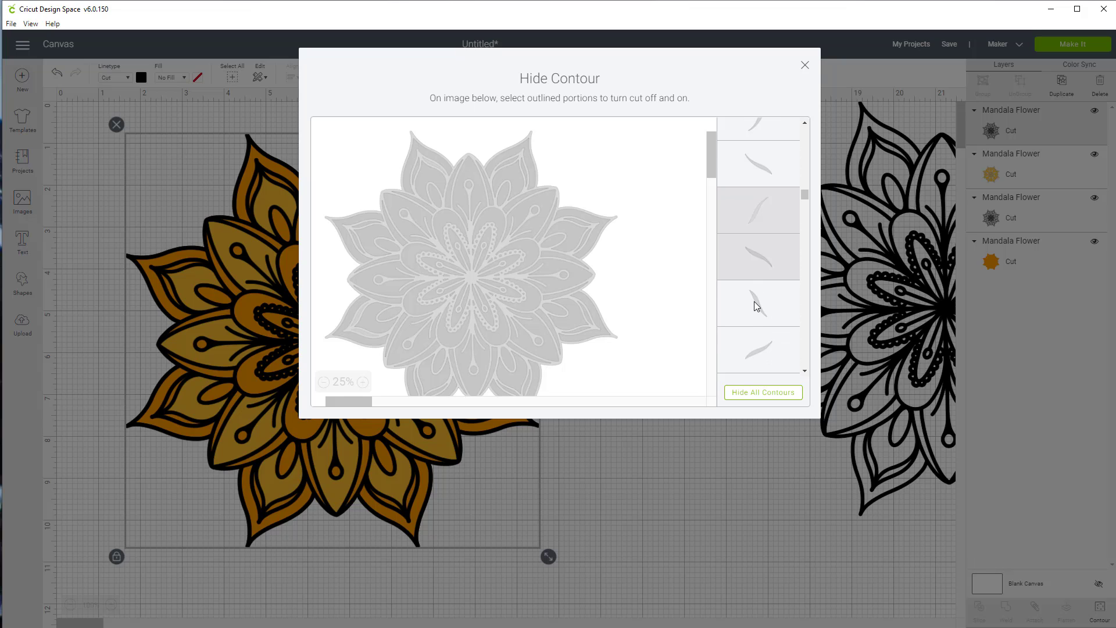
click(755, 301)
click(755, 352)
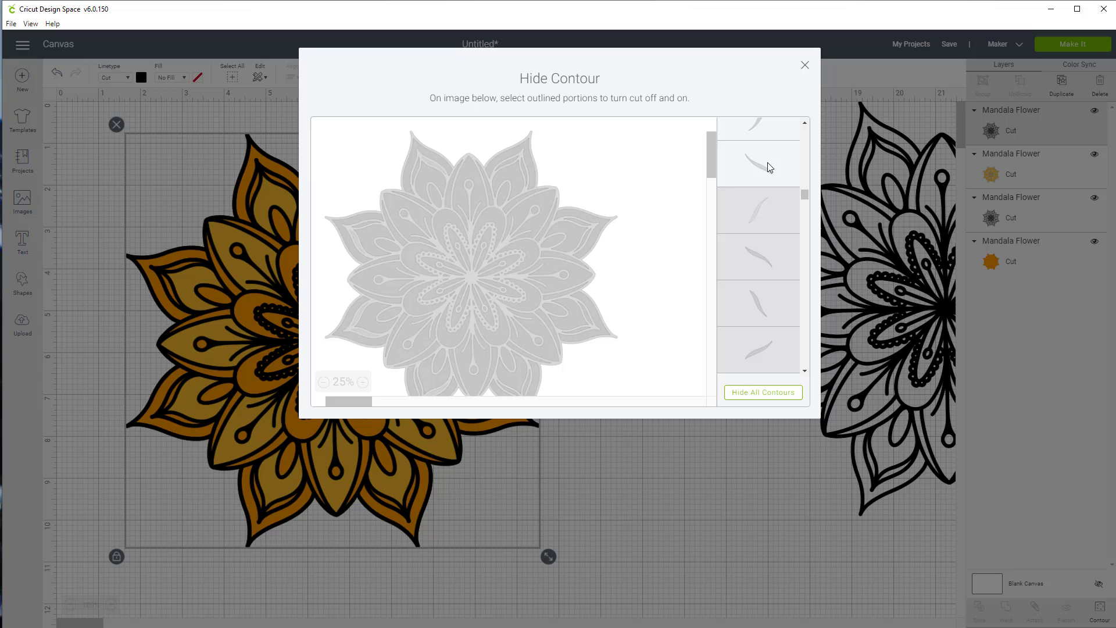
Hide the four matching slender curved contours, two just before and two just after the already hidden run
click(767, 166)
scroll(760, 186, up, 3)
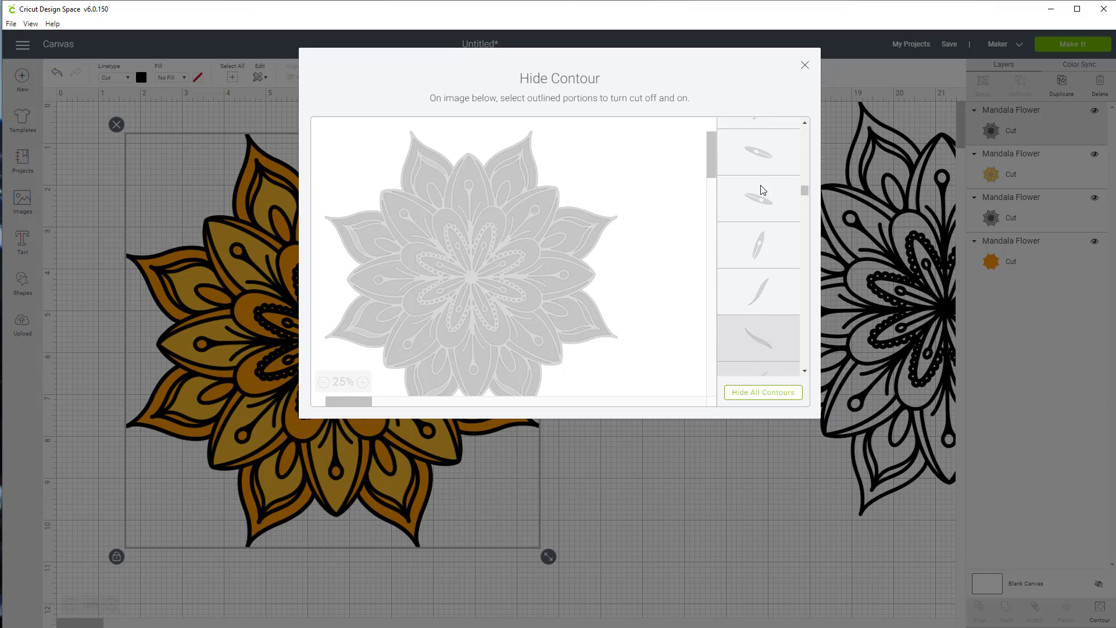
click(756, 297)
scroll(762, 288, down, 4)
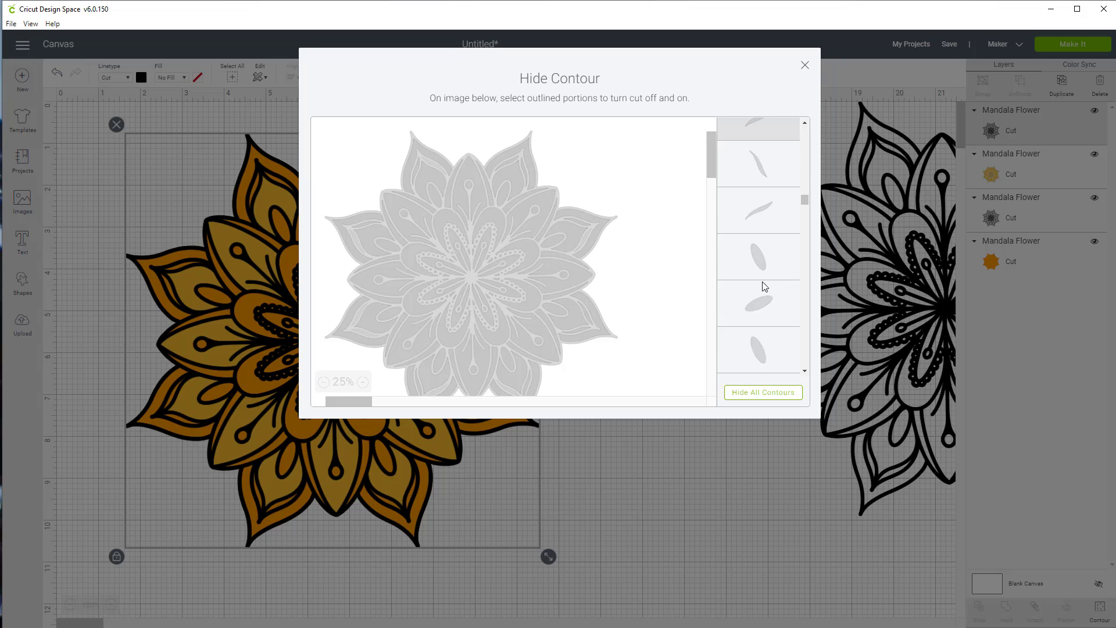
click(759, 163)
click(757, 209)
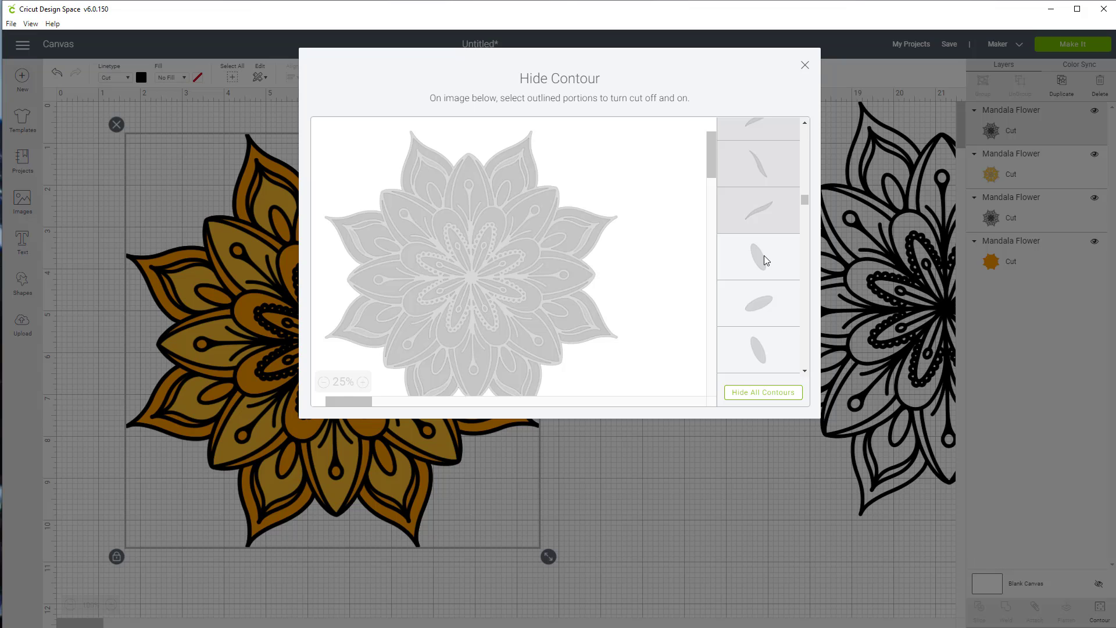
Hide the first four thin, wavy sliver contours that follow the oval petal shapes in the contour list
scroll(764, 256, down, 3)
click(765, 253)
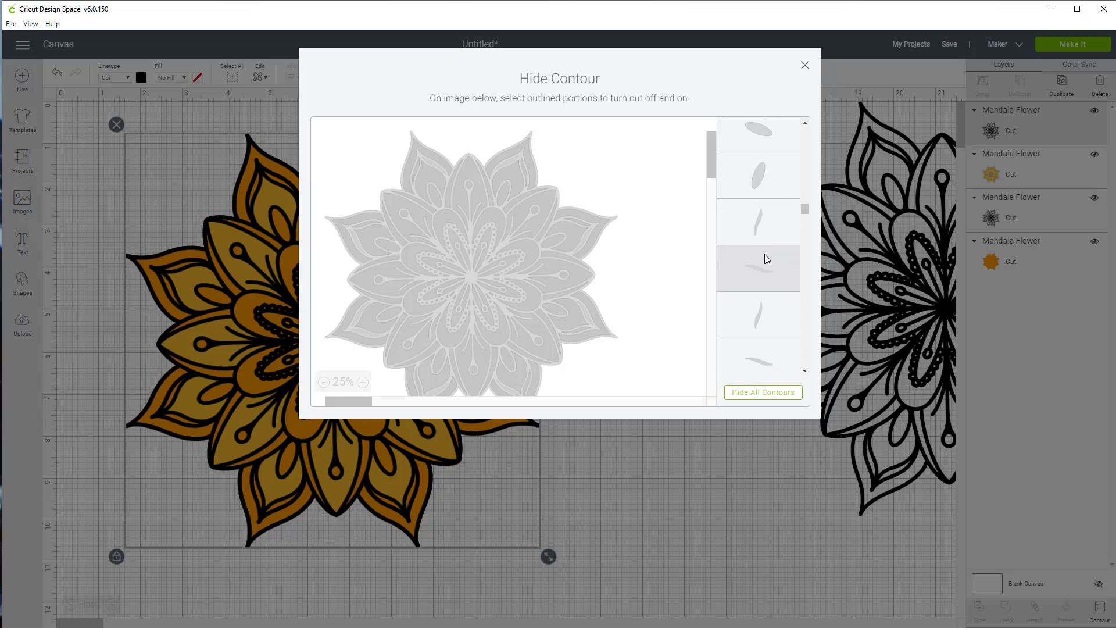
click(765, 223)
click(767, 315)
click(758, 365)
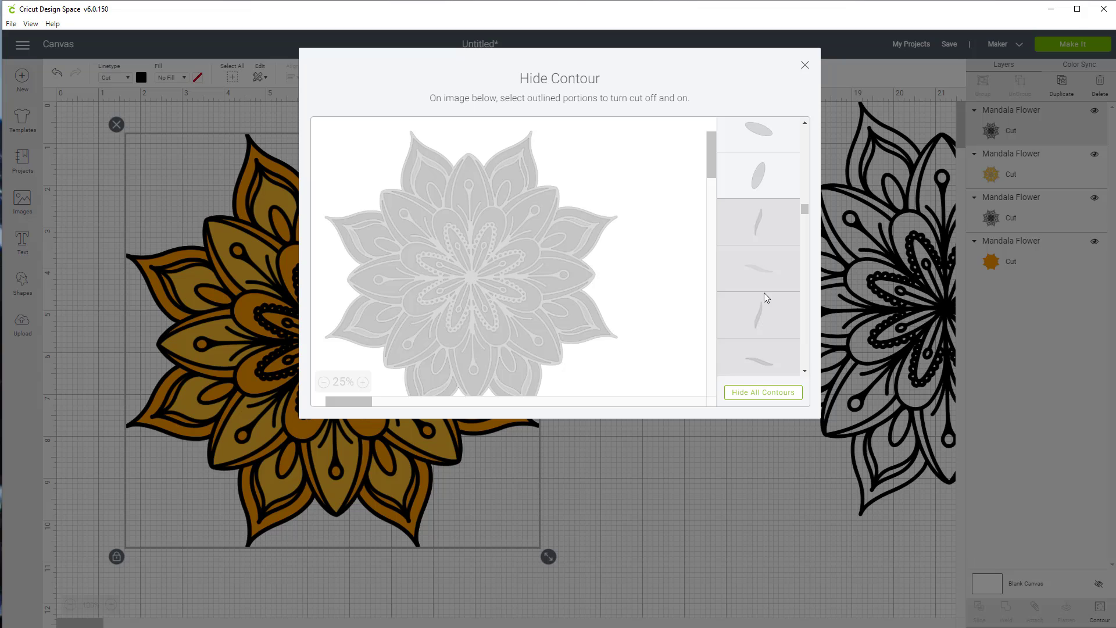
Hide the remaining thin wavy contours and the rounded areas around the beaded center petals, and close the contour settings
scroll(764, 294, down, 5)
click(765, 193)
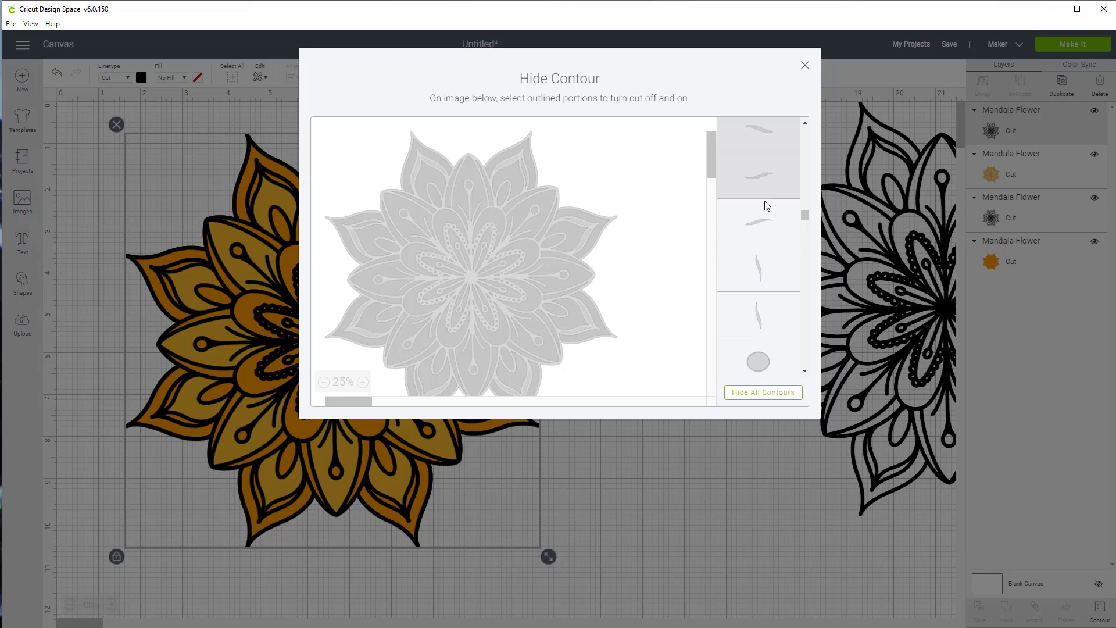
click(758, 221)
click(755, 267)
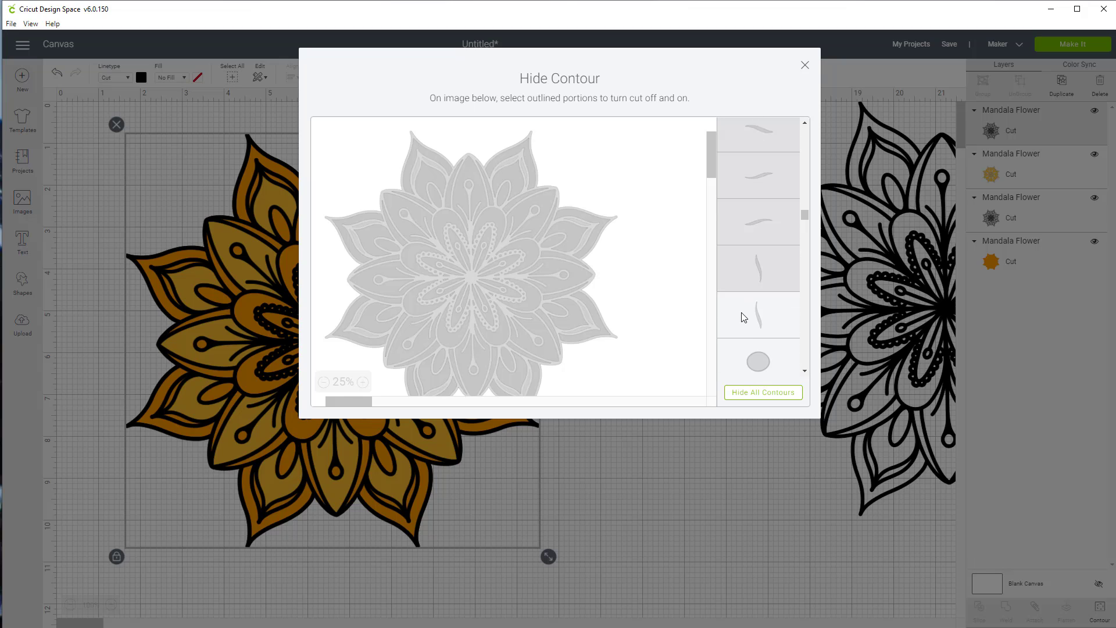
click(744, 318)
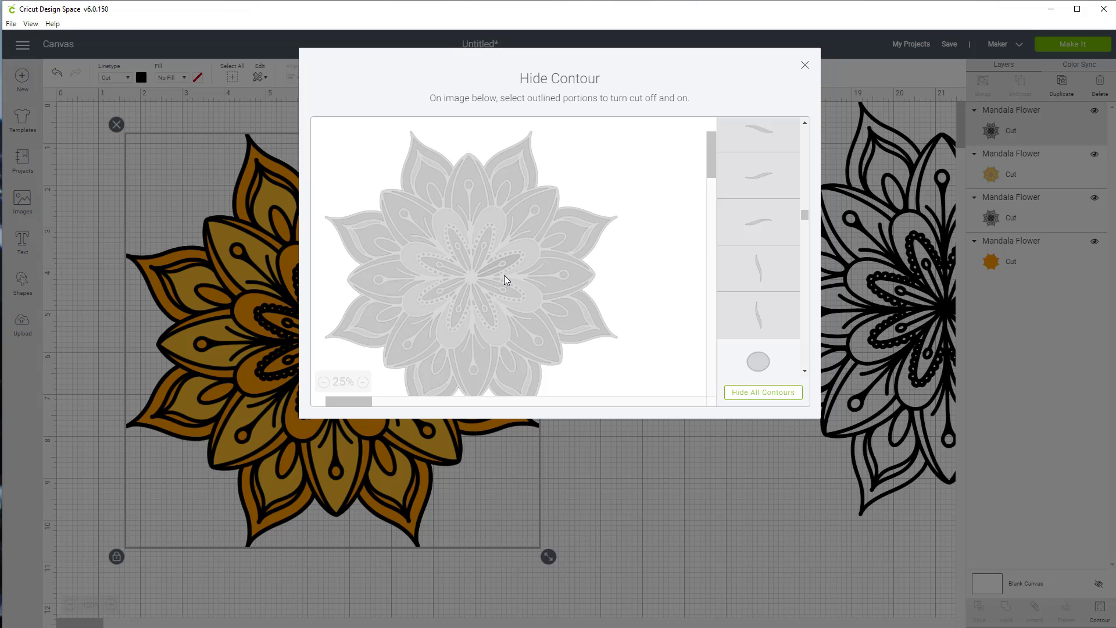
click(805, 65)
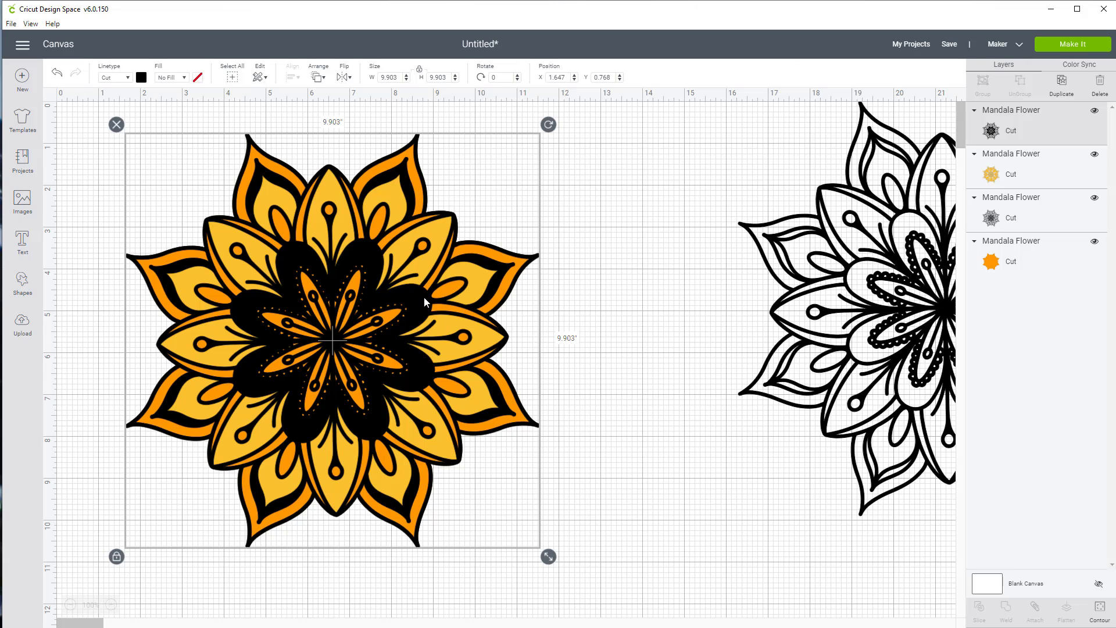
Set the material color of the newly contoured top mandala layer to green
click(141, 77)
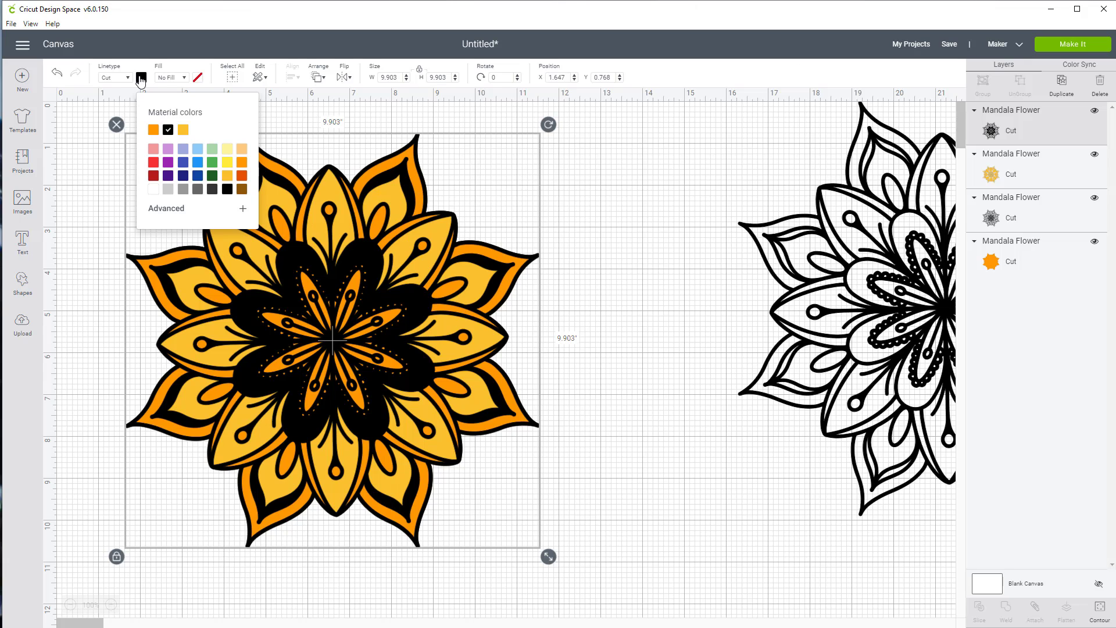
click(212, 168)
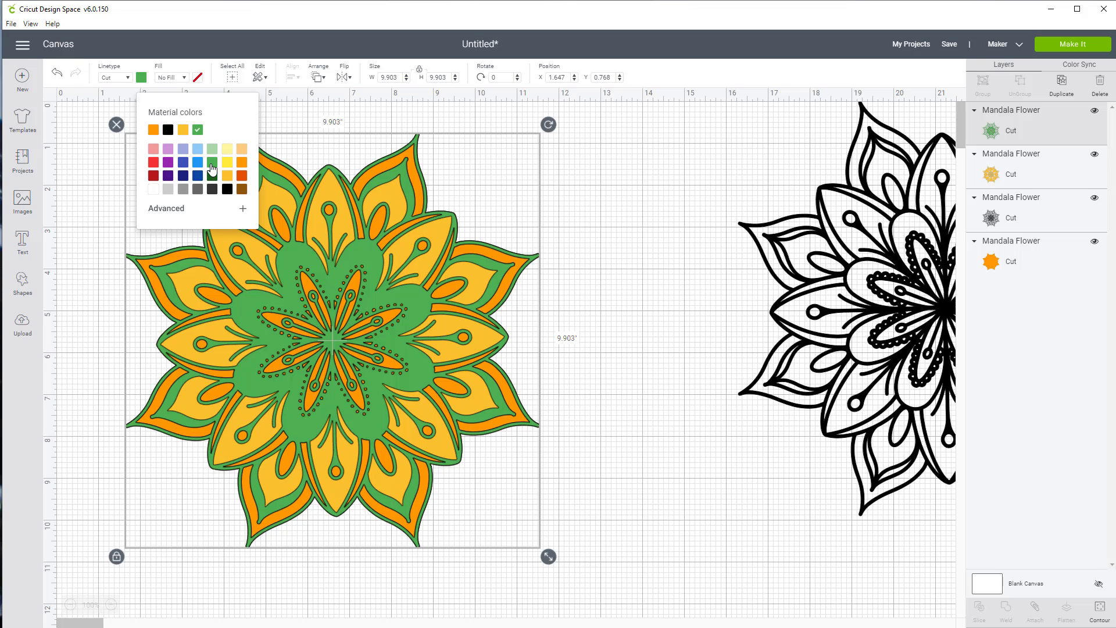
click(689, 179)
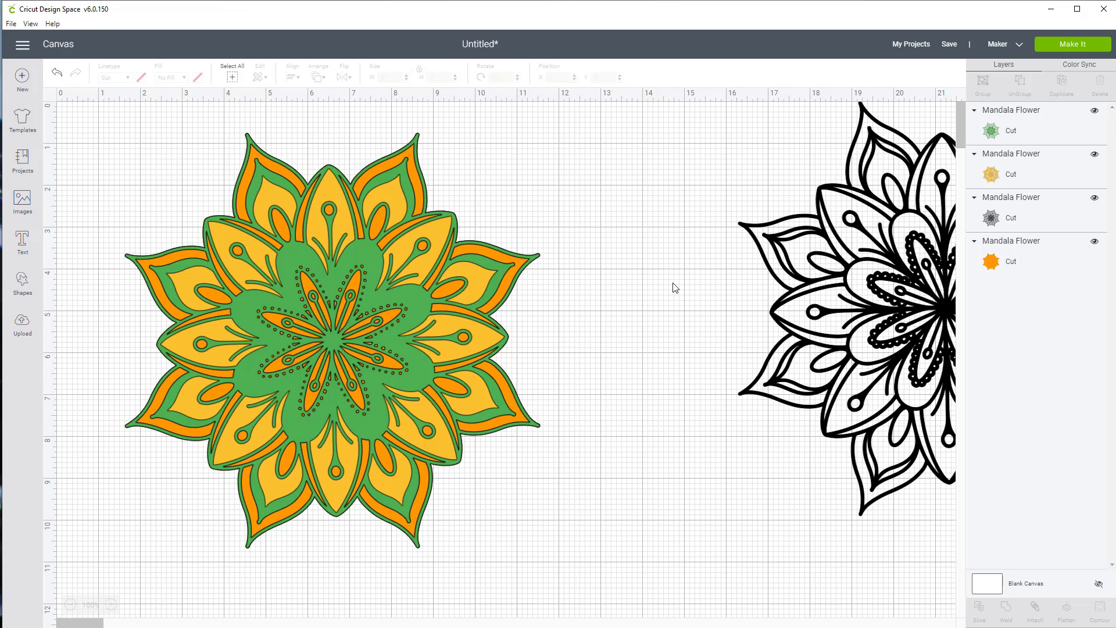
Duplicate the detailed black mandala and place the copy over the stacked green, yellow and orange layers
click(916, 275)
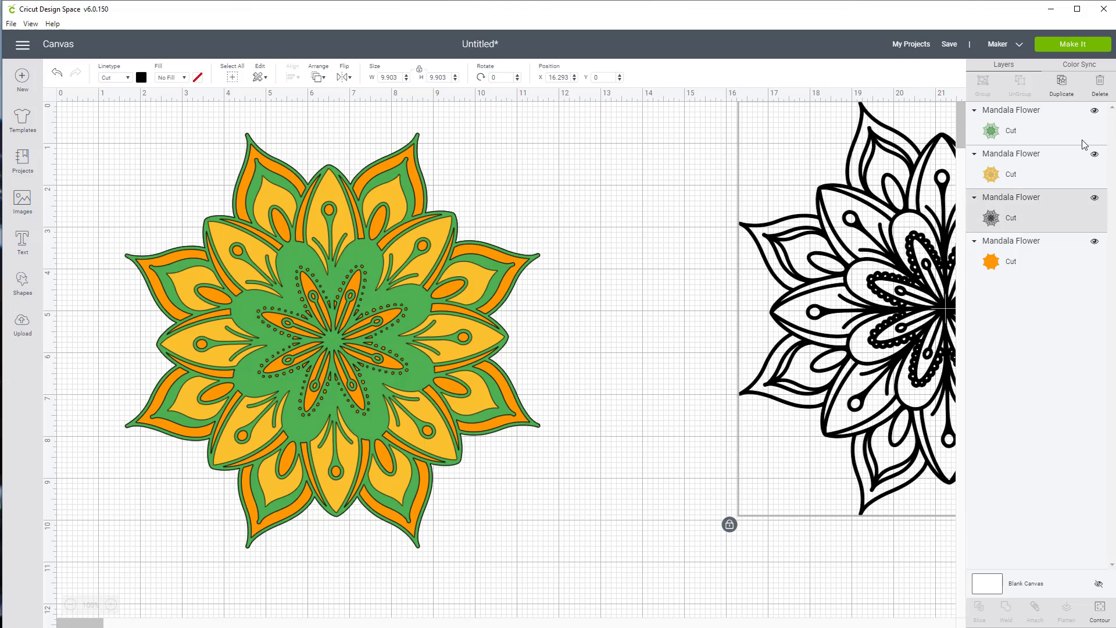
click(1063, 82)
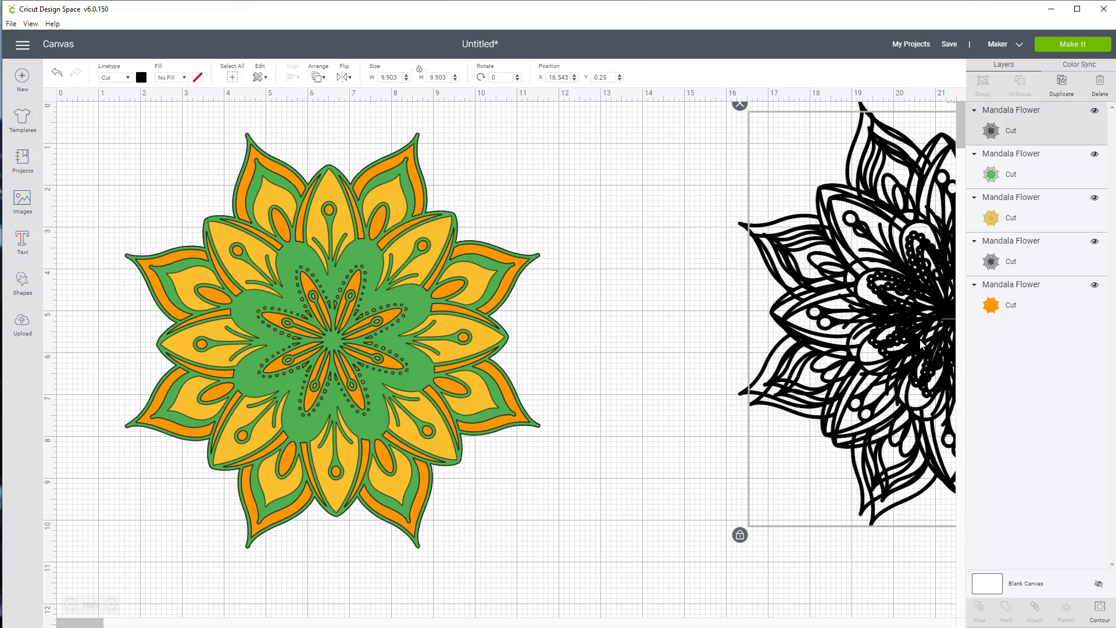
drag(810, 282, 231, 311)
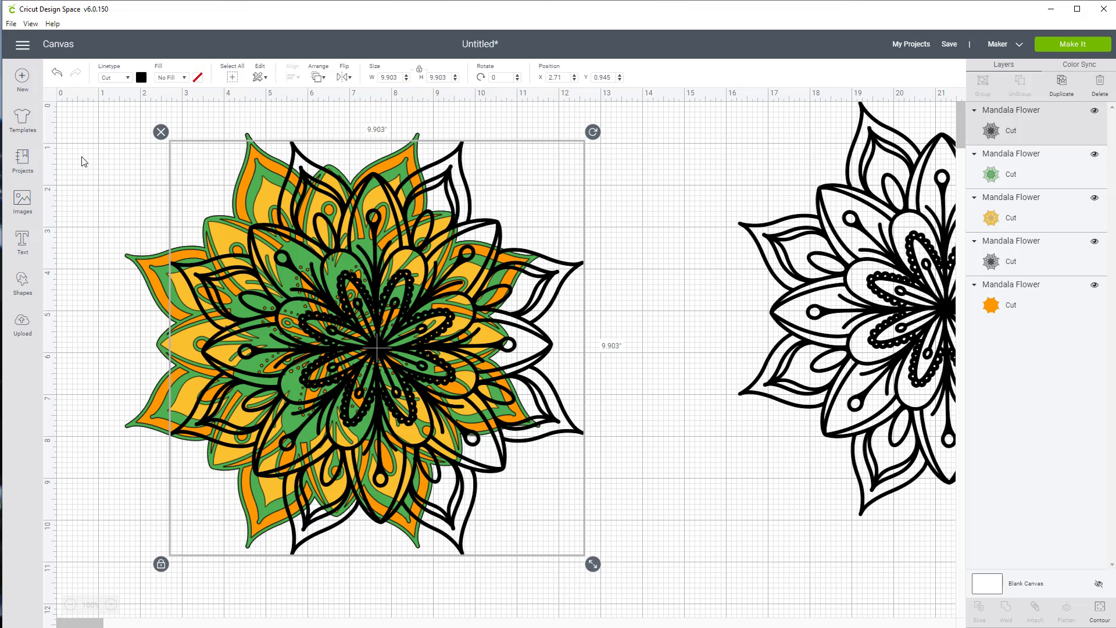
Center the black copy and the green, yellow and orange layers horizontally and vertically, and select the top black mandala
click(73, 136)
drag(76, 112, 591, 493)
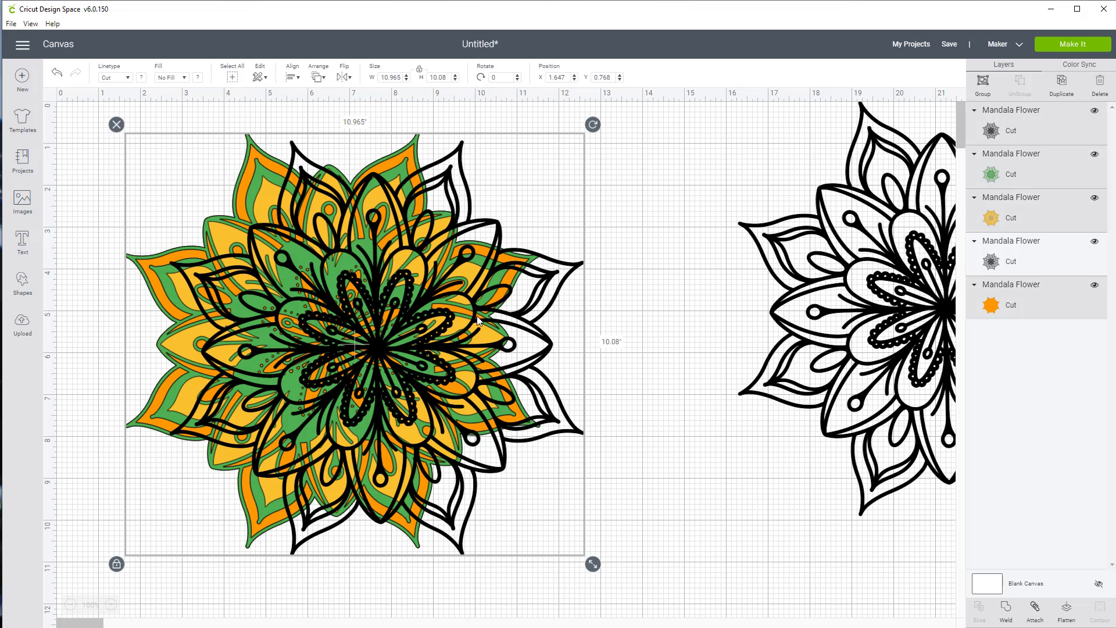
click(292, 79)
click(349, 120)
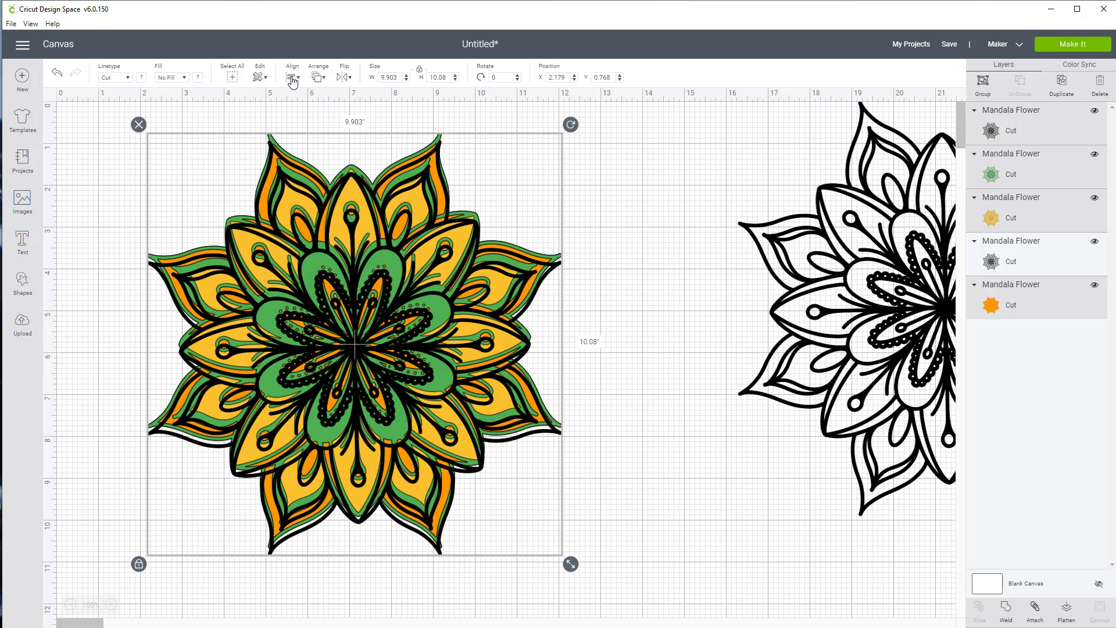
click(293, 80)
click(362, 170)
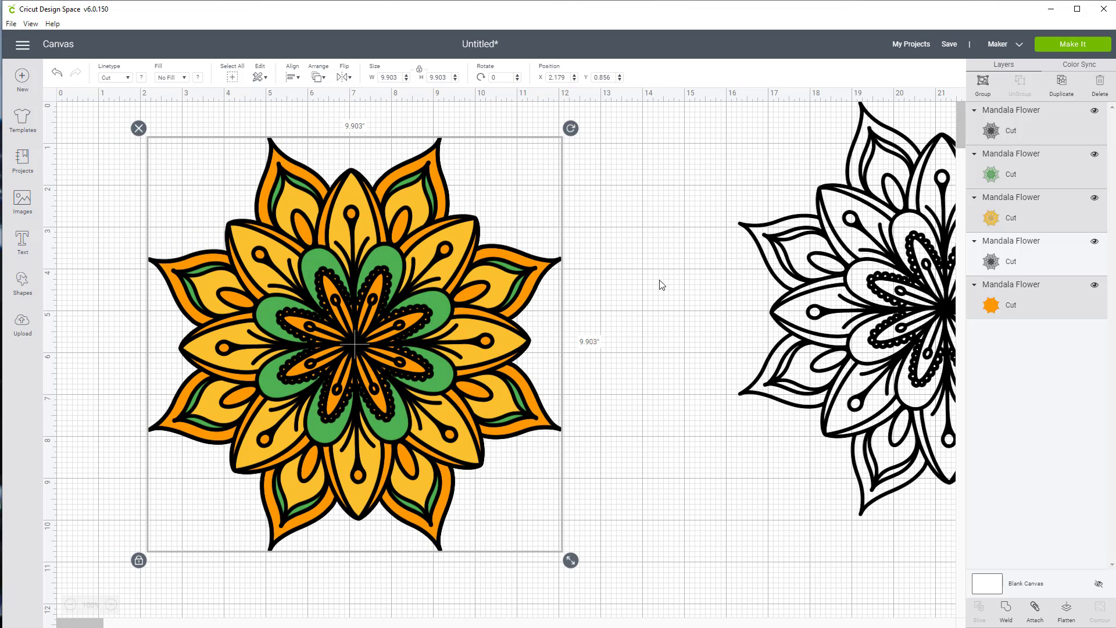
click(695, 317)
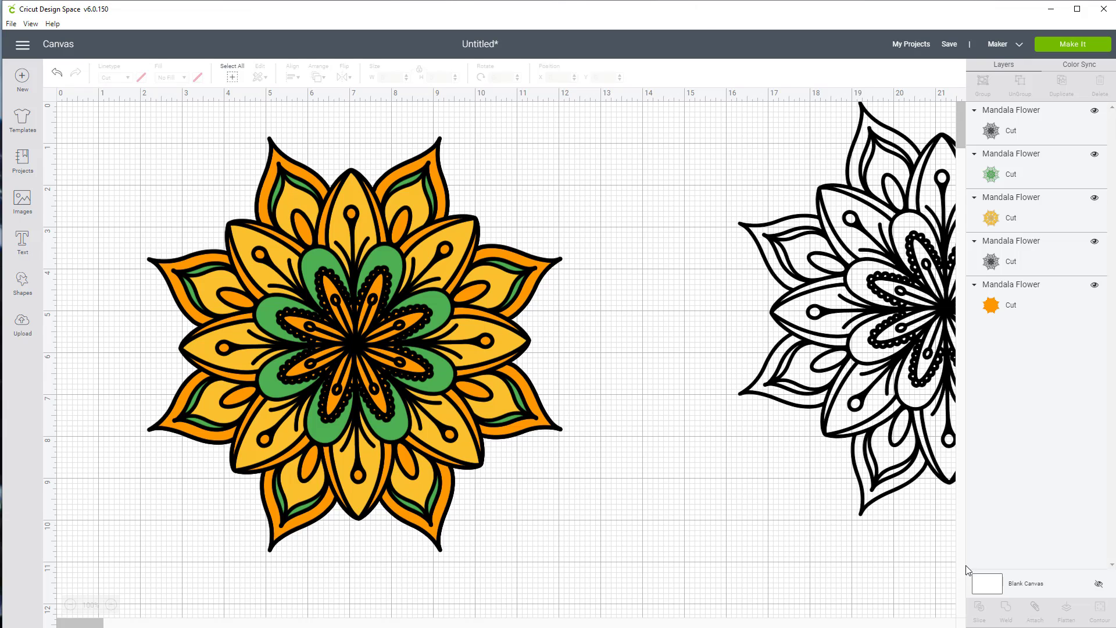
click(356, 349)
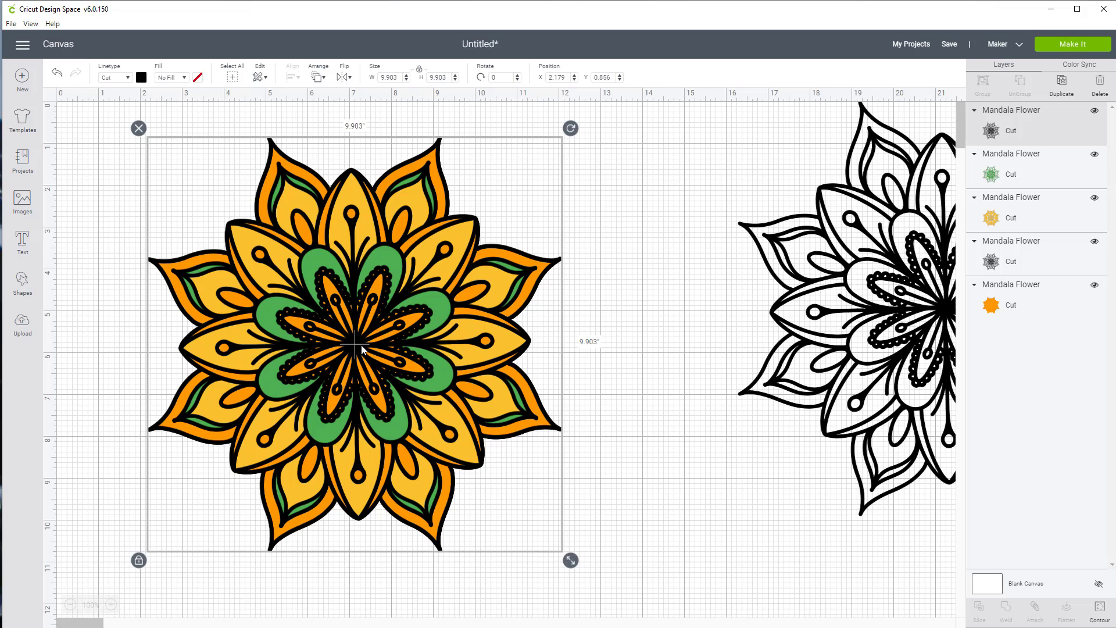
Hide all contours of the top black mandala, including its outer silhouette, except the narrow center petals and the rounded areas around the beaded petals
click(1100, 608)
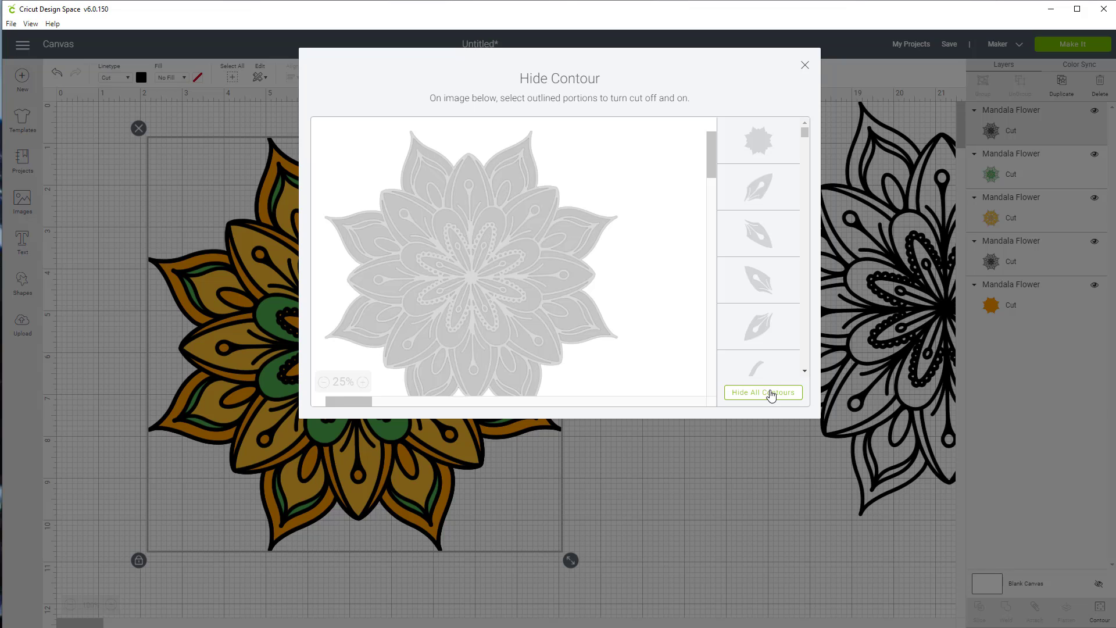
click(772, 394)
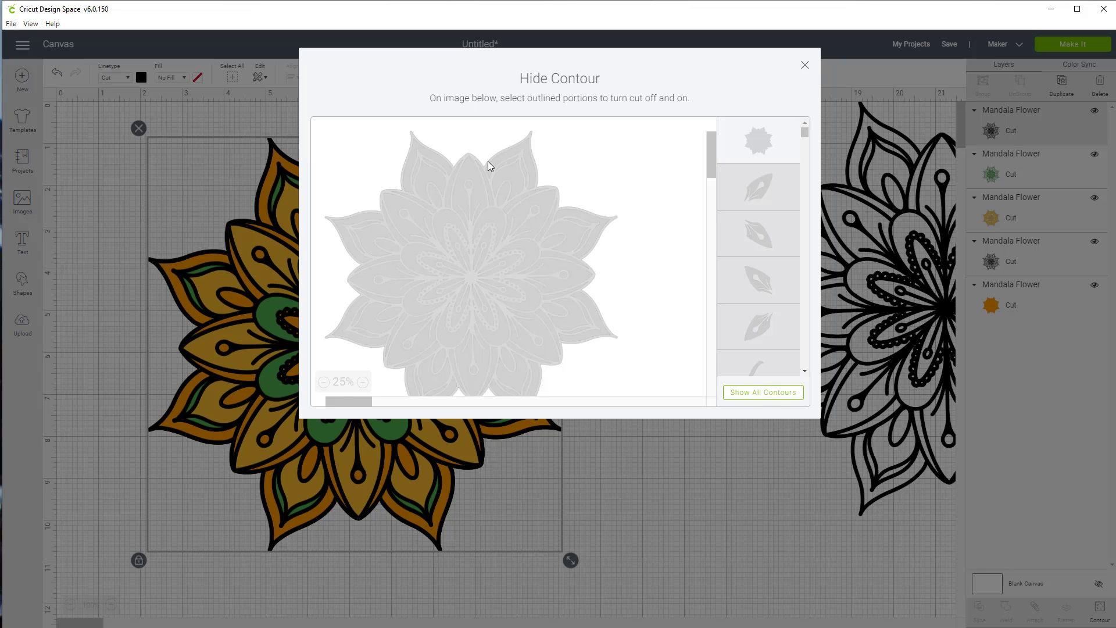
click(432, 294)
click(455, 236)
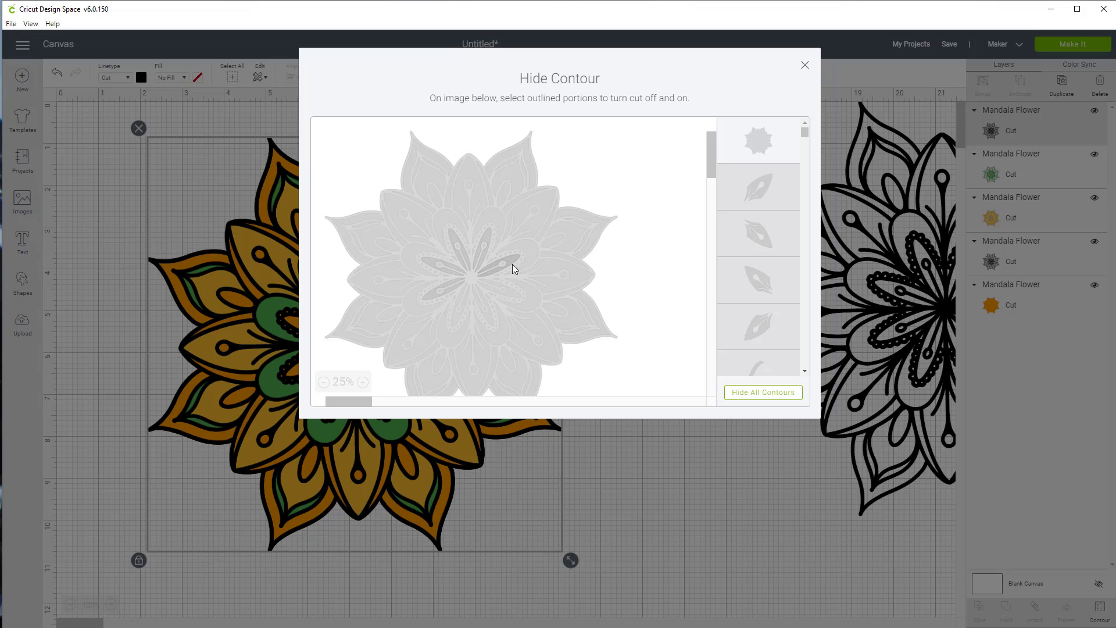
click(510, 292)
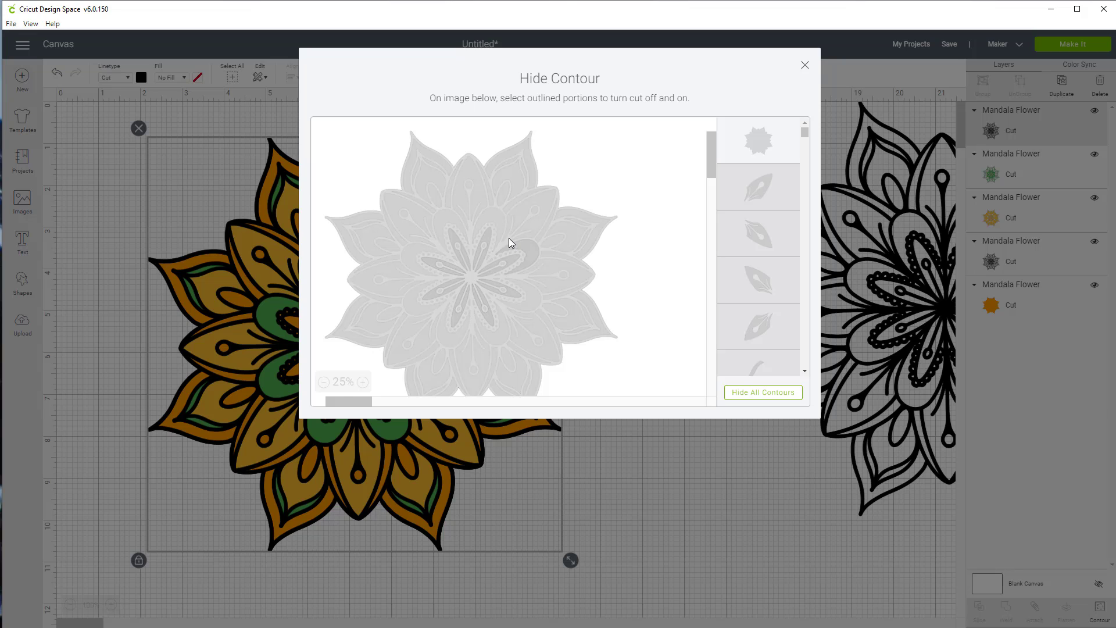
click(754, 142)
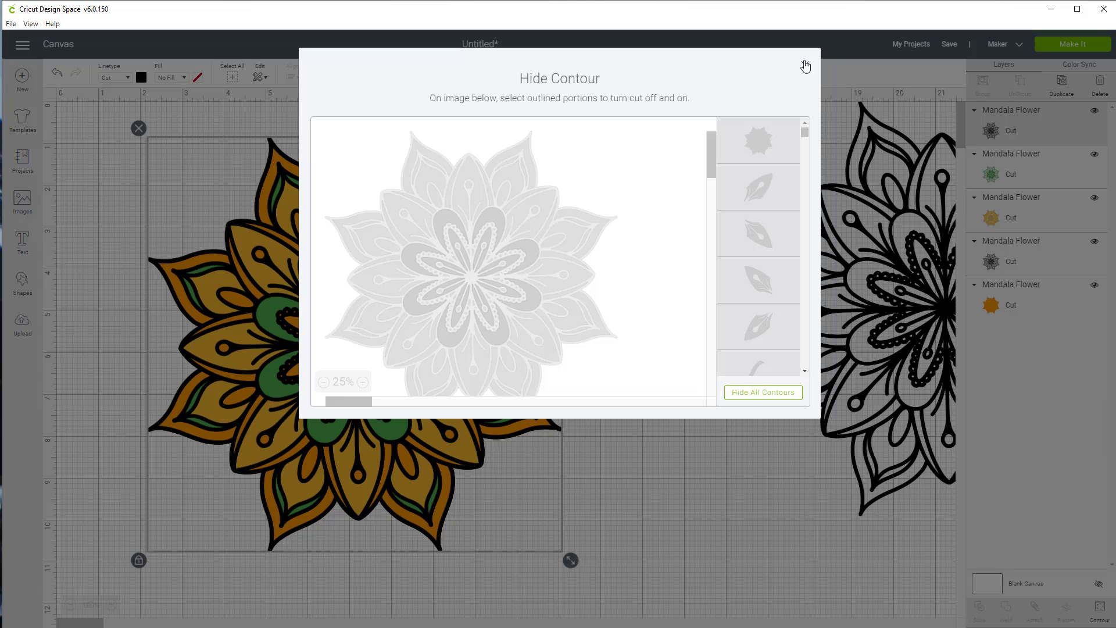
click(805, 64)
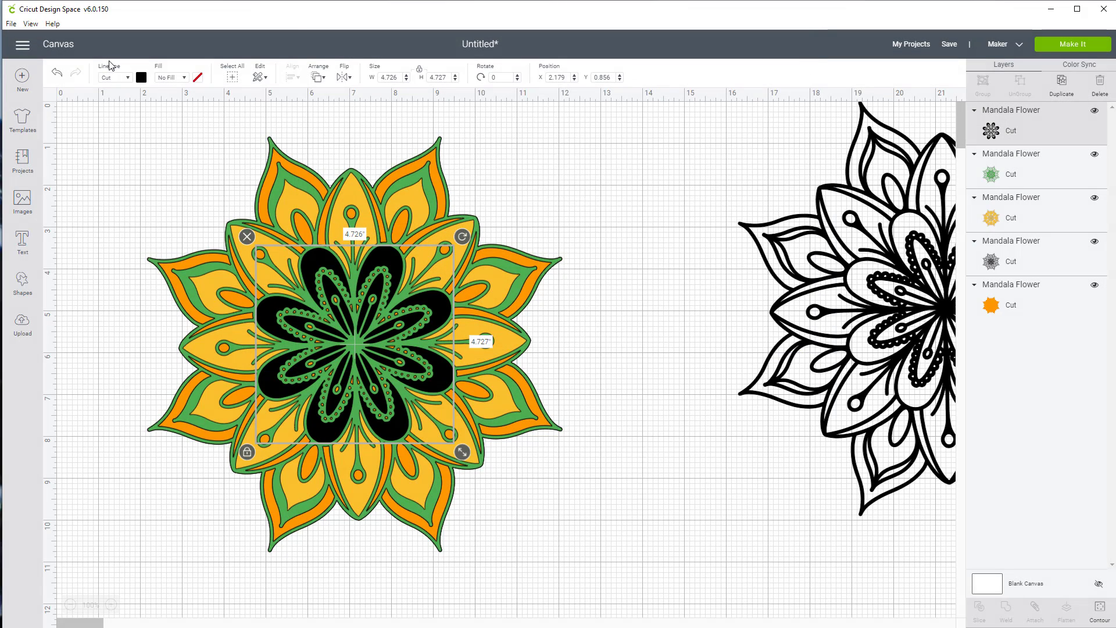
Set the material color of the top center-petal layer to white and deselect it
click(141, 78)
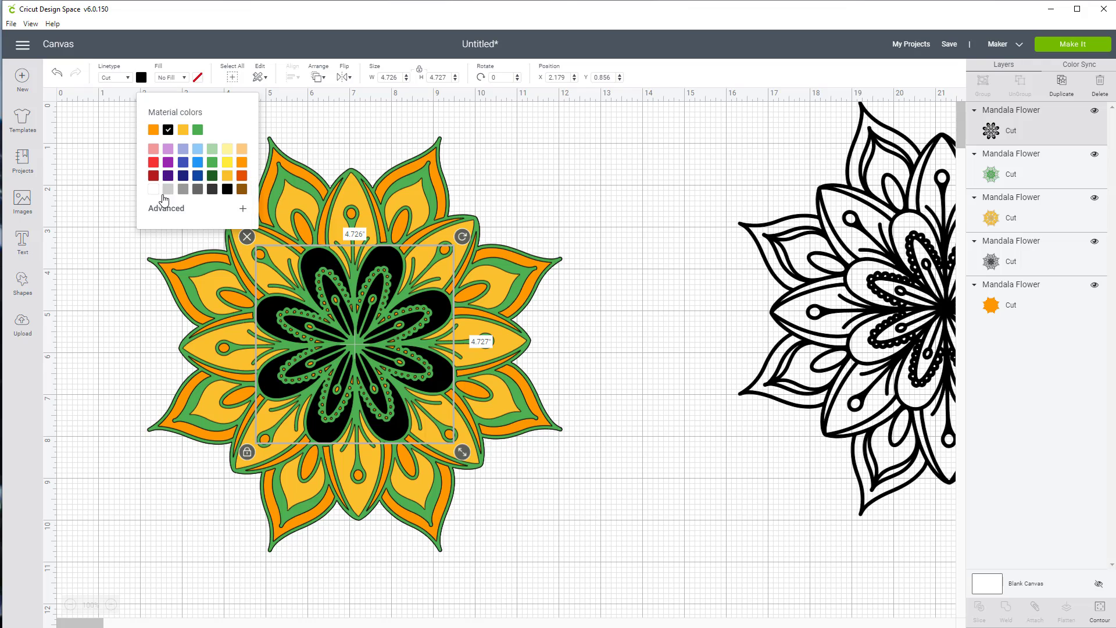
click(154, 190)
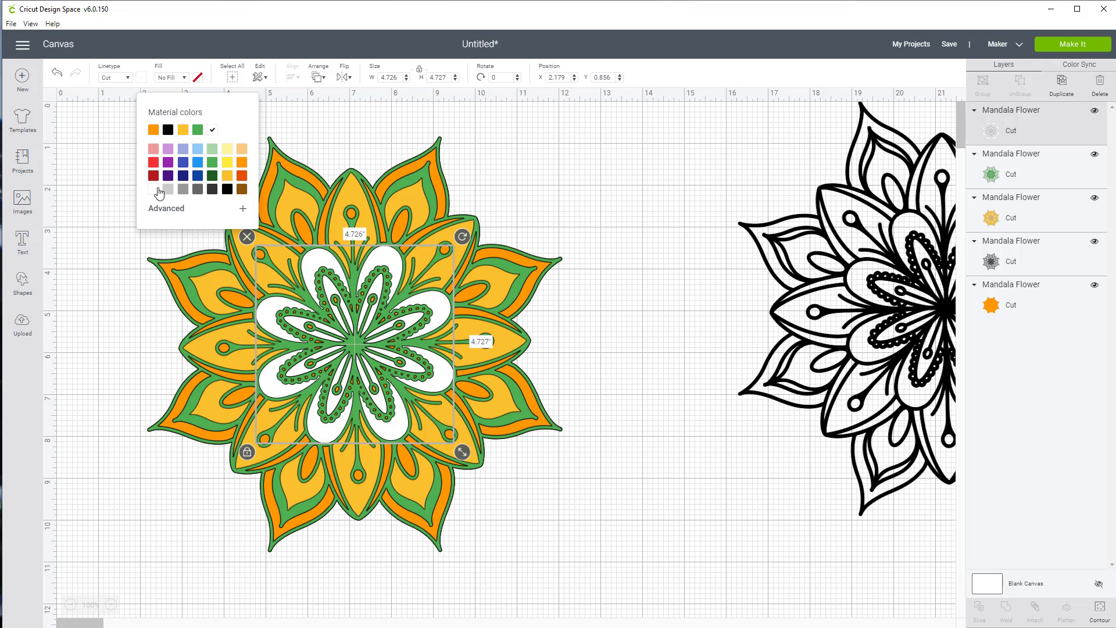
click(699, 181)
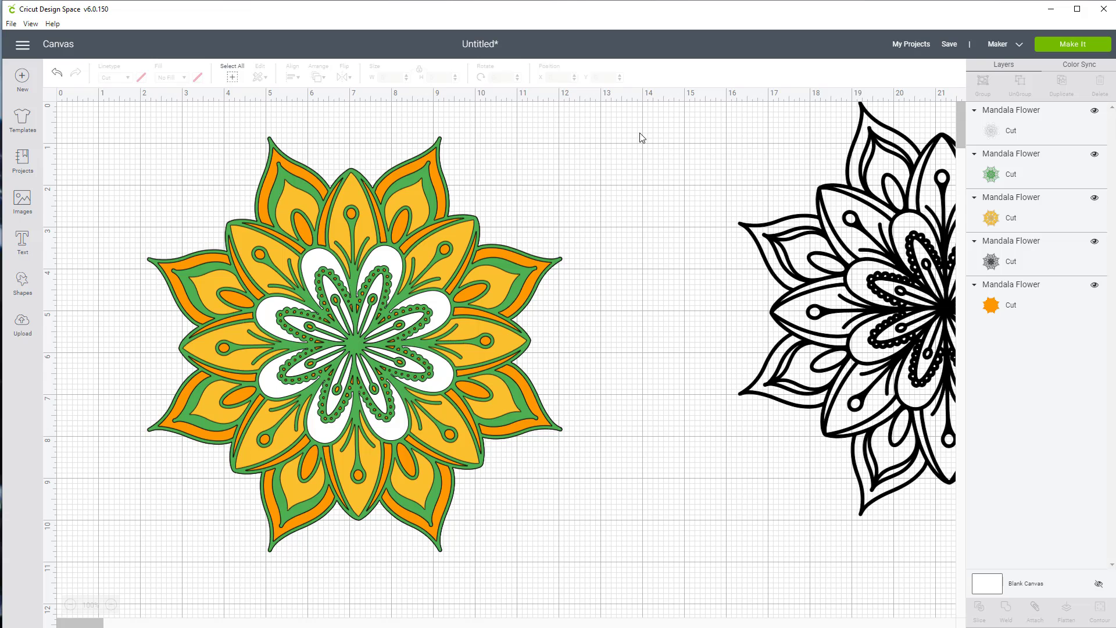